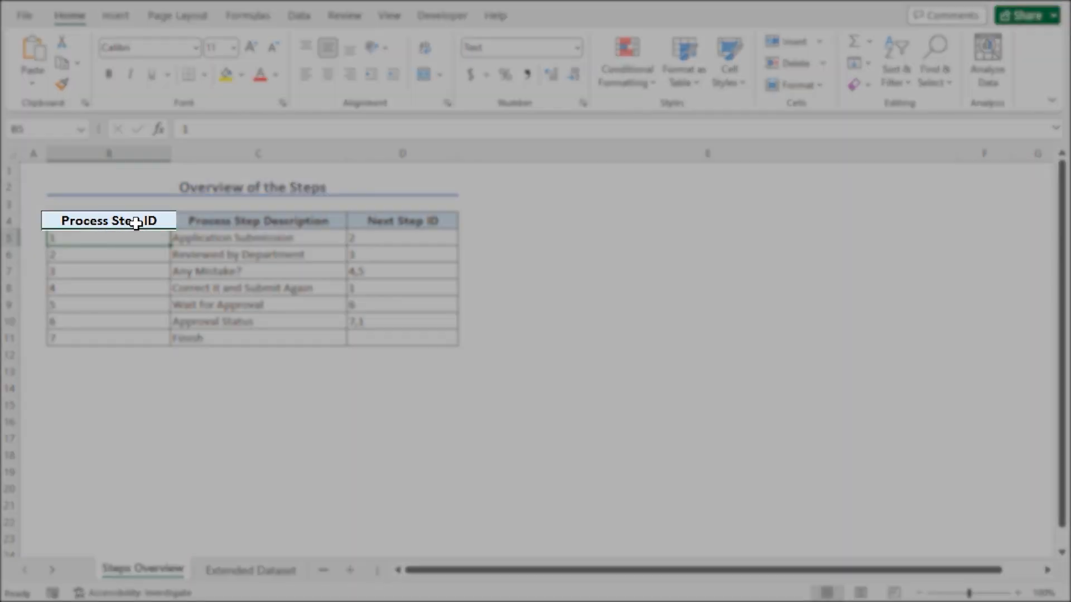
# Read the input notes of the Process Step ID, Process Step Description and Next Step ID headers on the Steps Overview sheet.
pyautogui.click(124, 223)
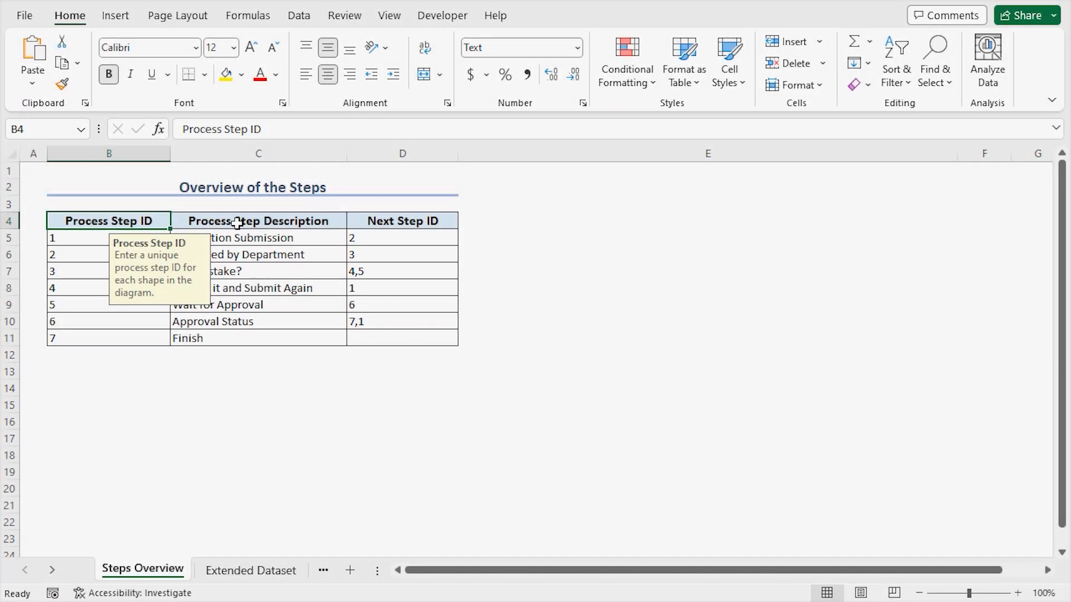
pyautogui.click(232, 221)
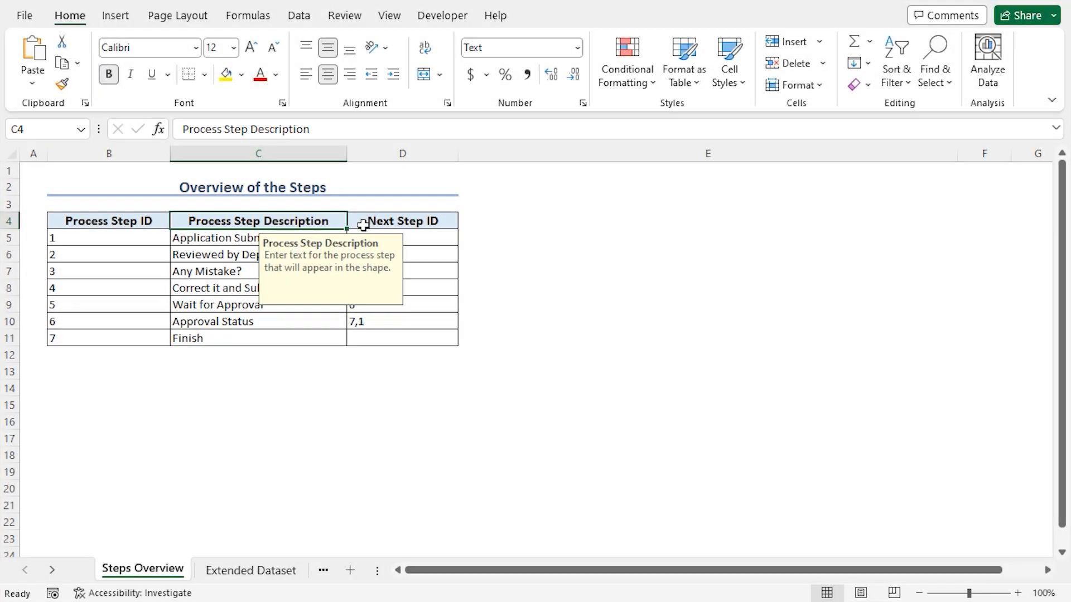
pyautogui.click(377, 222)
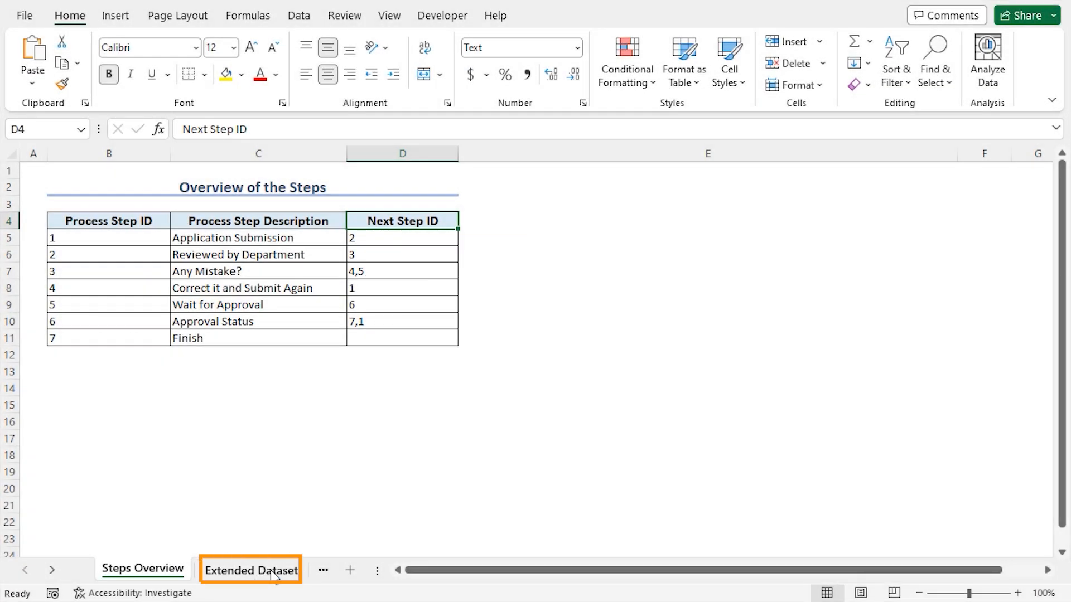
# Examine the input notes of the Connector Label, Shape Type, Function and Phase headers on the Extended Dataset sheet.
pyautogui.click(273, 574)
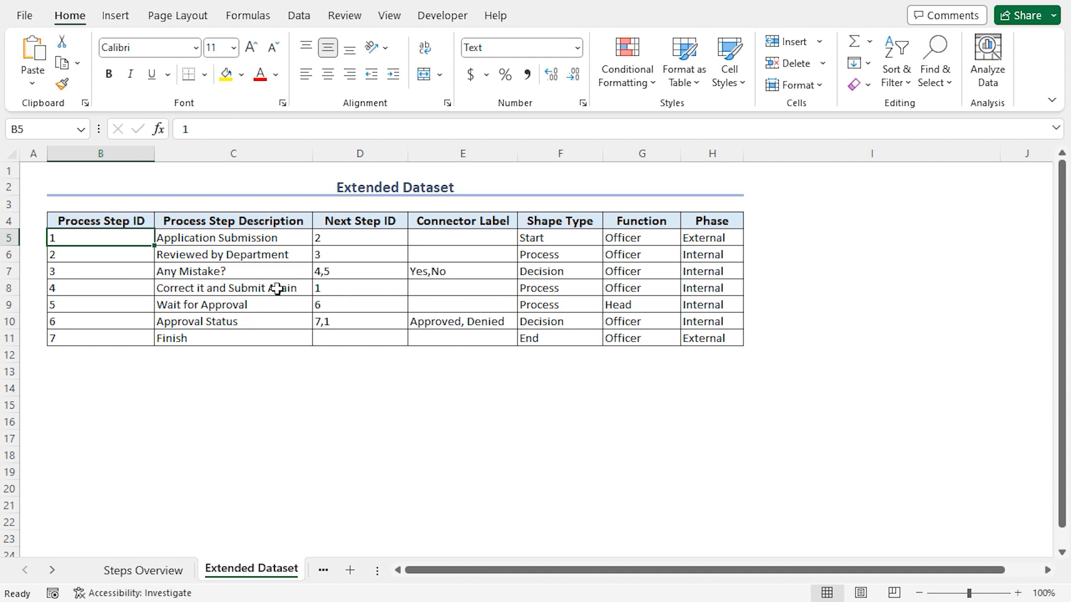
pyautogui.click(454, 221)
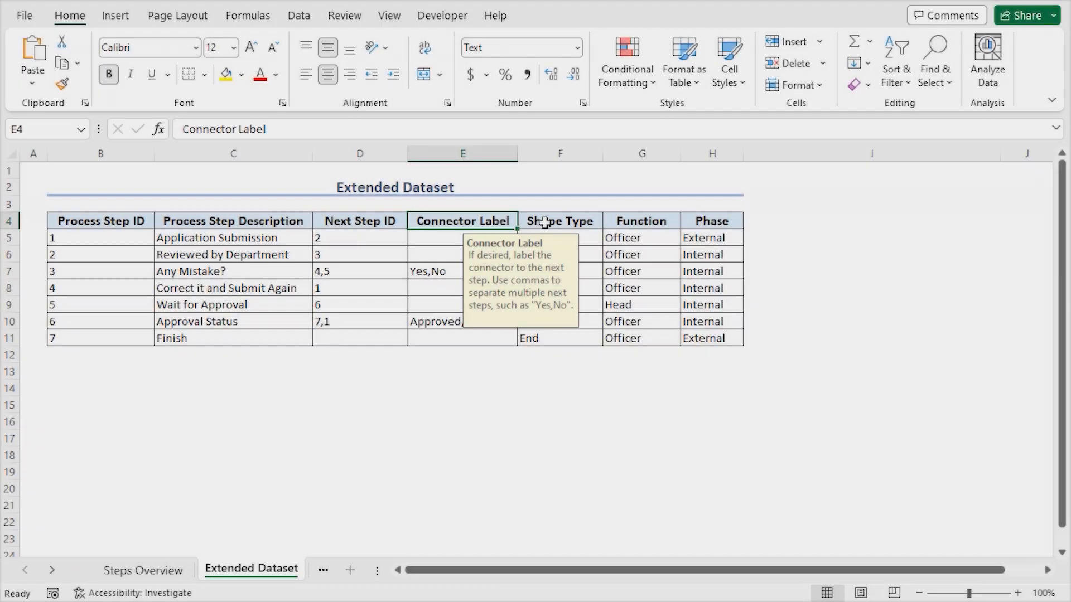
pyautogui.click(547, 222)
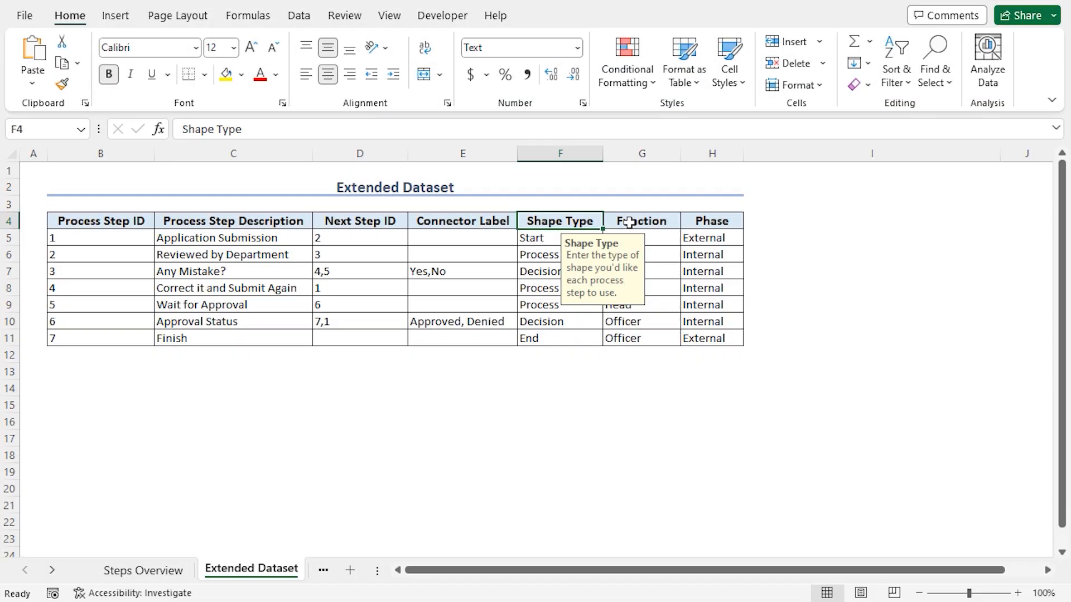
pyautogui.click(627, 221)
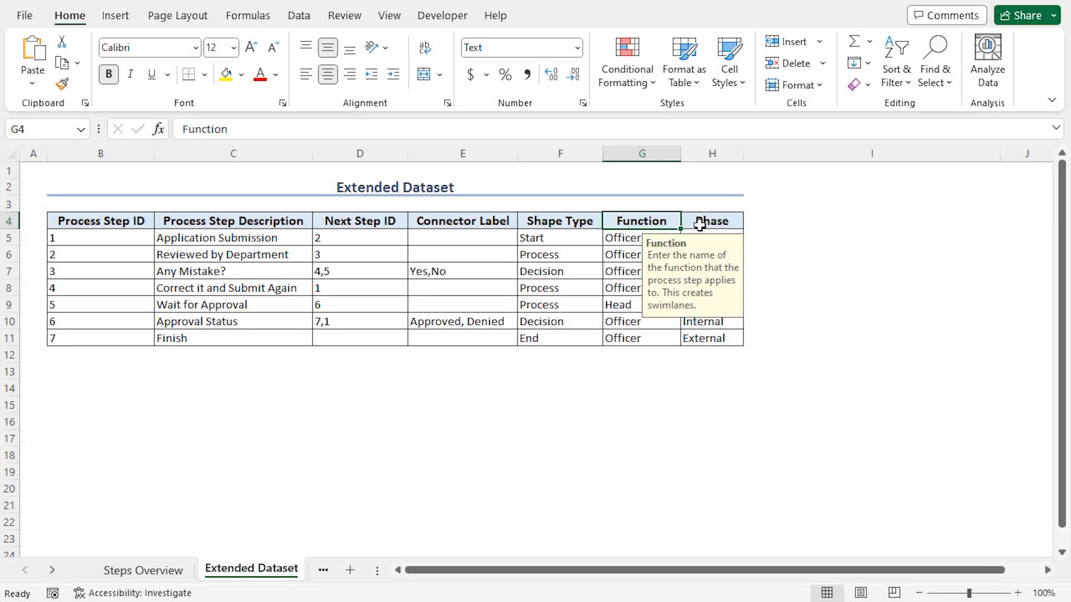
pyautogui.click(701, 221)
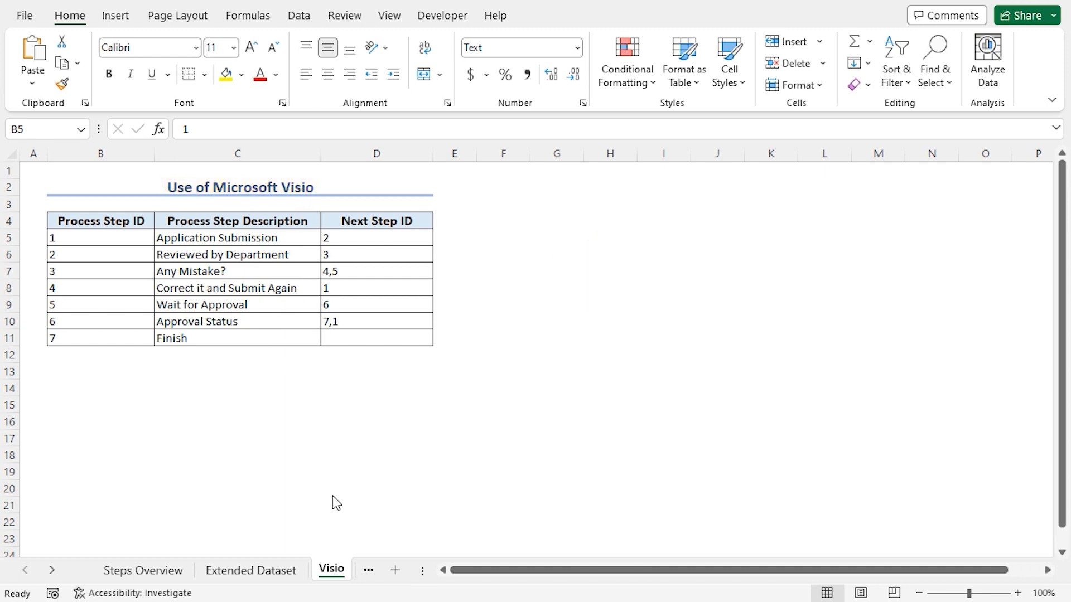
# Add a new blank worksheet after the Visio sheet and open the available add-in commands.
pyautogui.click(395, 570)
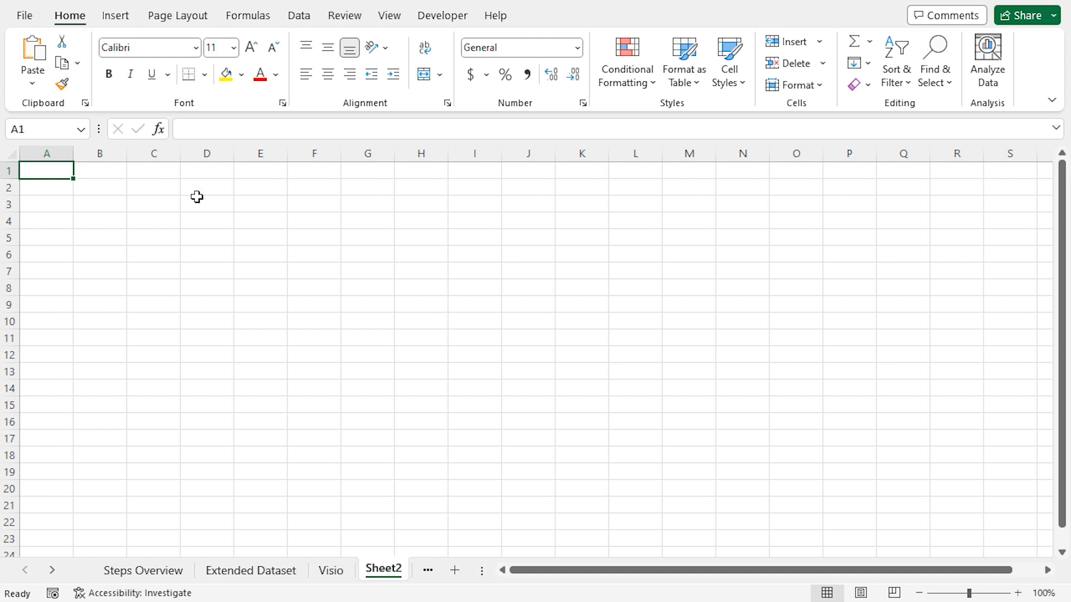
pyautogui.click(120, 20)
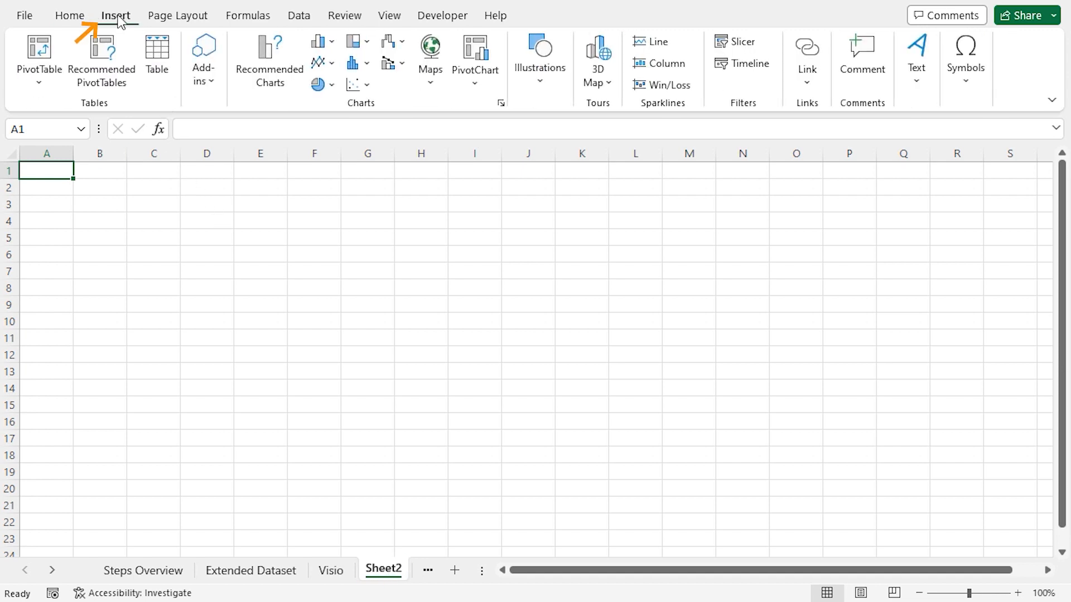
pyautogui.click(213, 84)
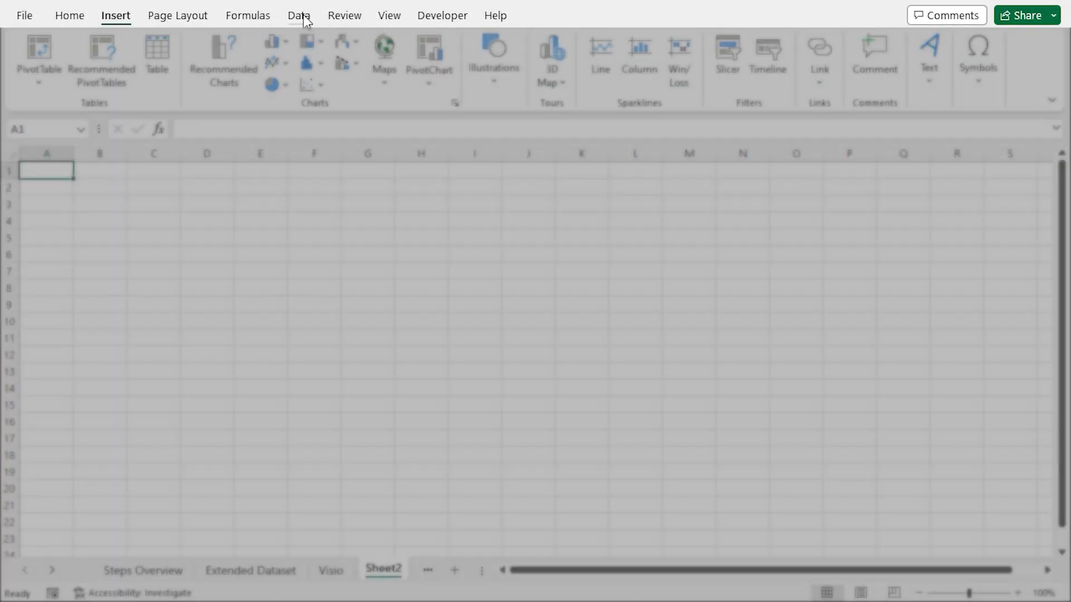
# Customize the ribbon by adding the Add-ins group from the Main Tabs commands to the Insert tab.
pyautogui.rightClick(304, 16)
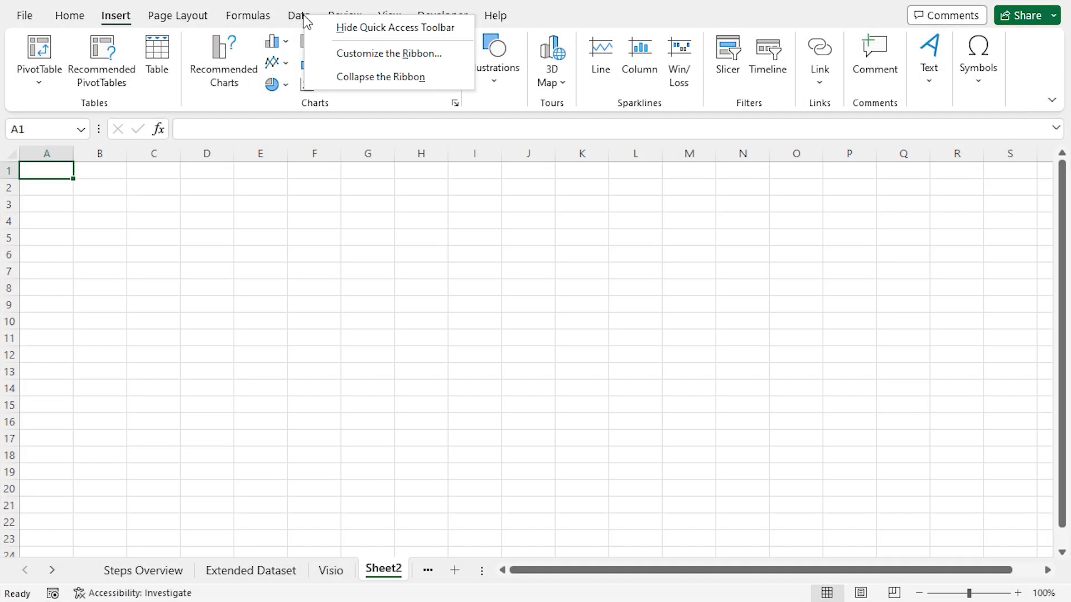
pyautogui.click(392, 55)
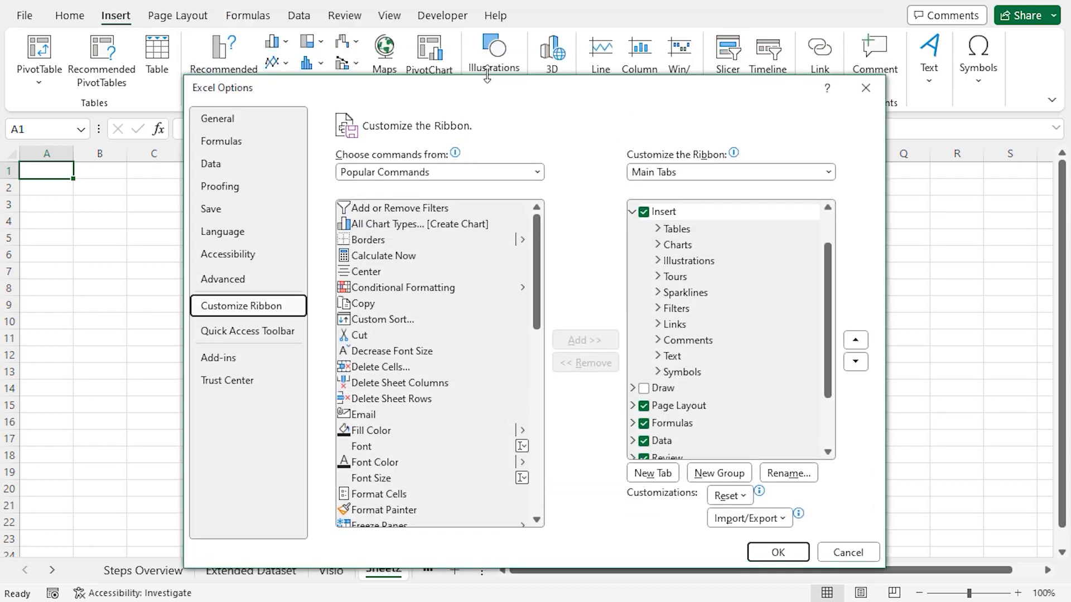
pyautogui.moveTo(483, 66); pyautogui.dragTo(478, 54)
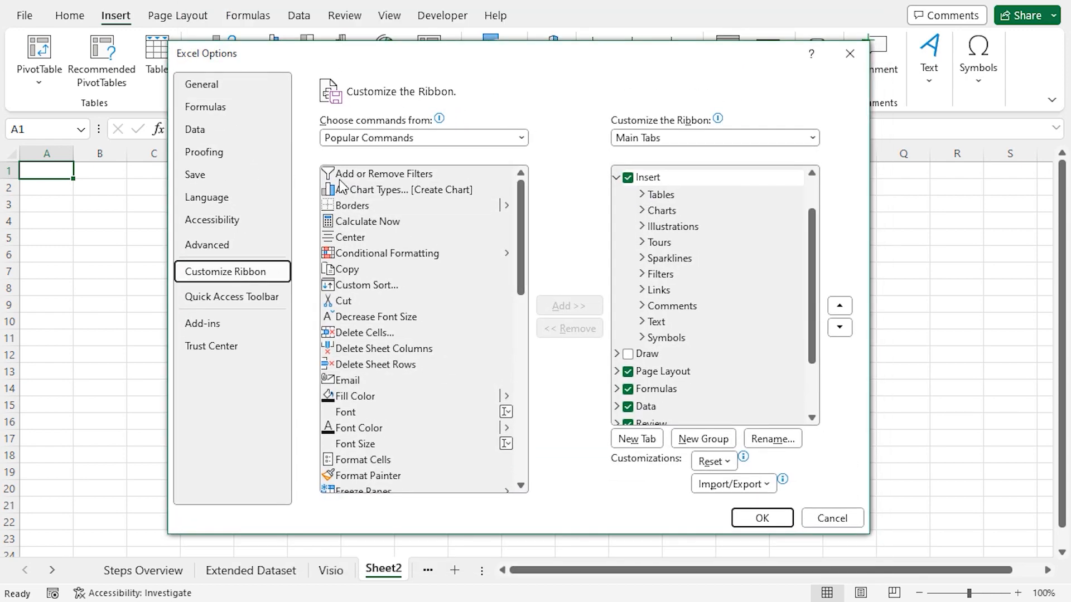
pyautogui.click(521, 140)
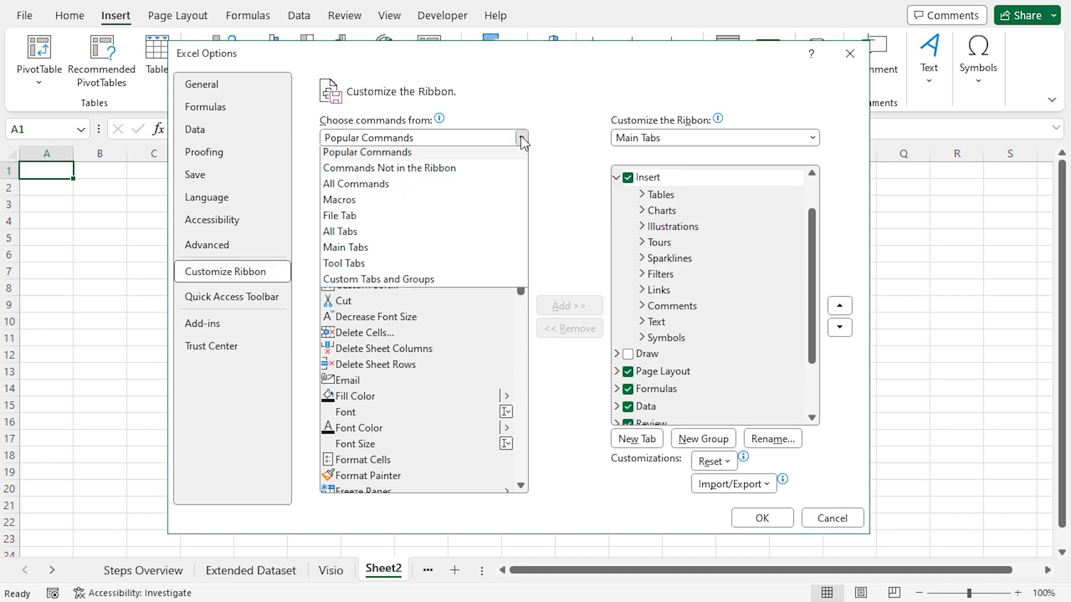
pyautogui.click(344, 251)
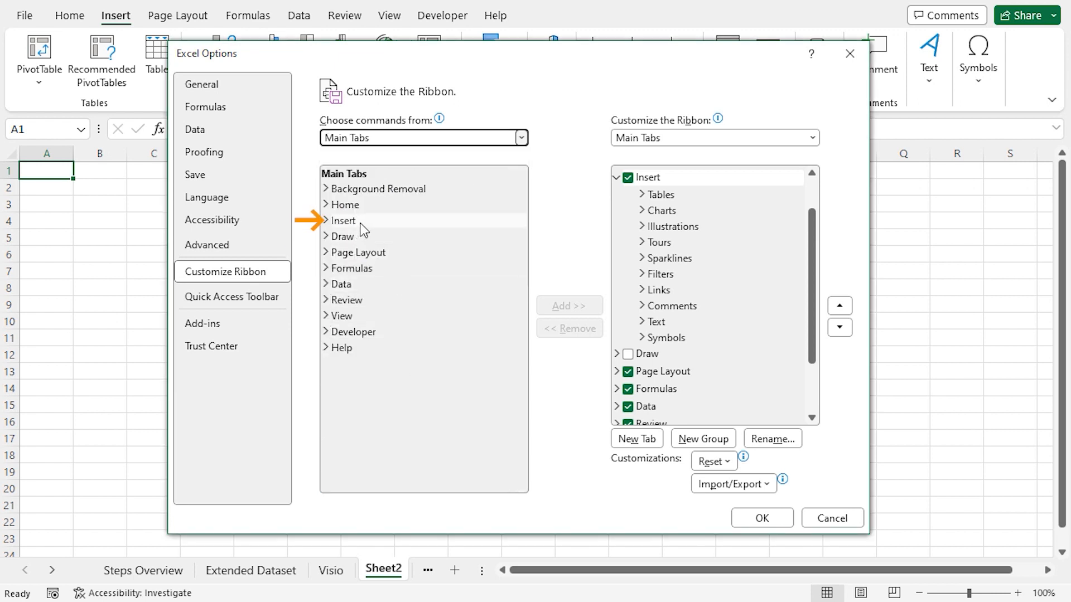
pyautogui.click(325, 221)
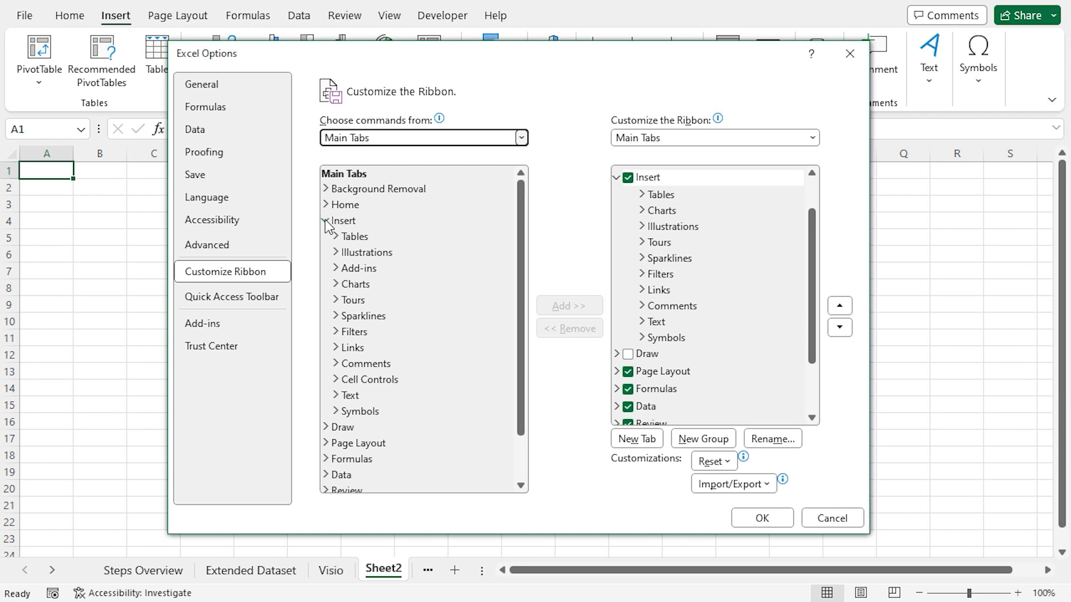
pyautogui.click(366, 274)
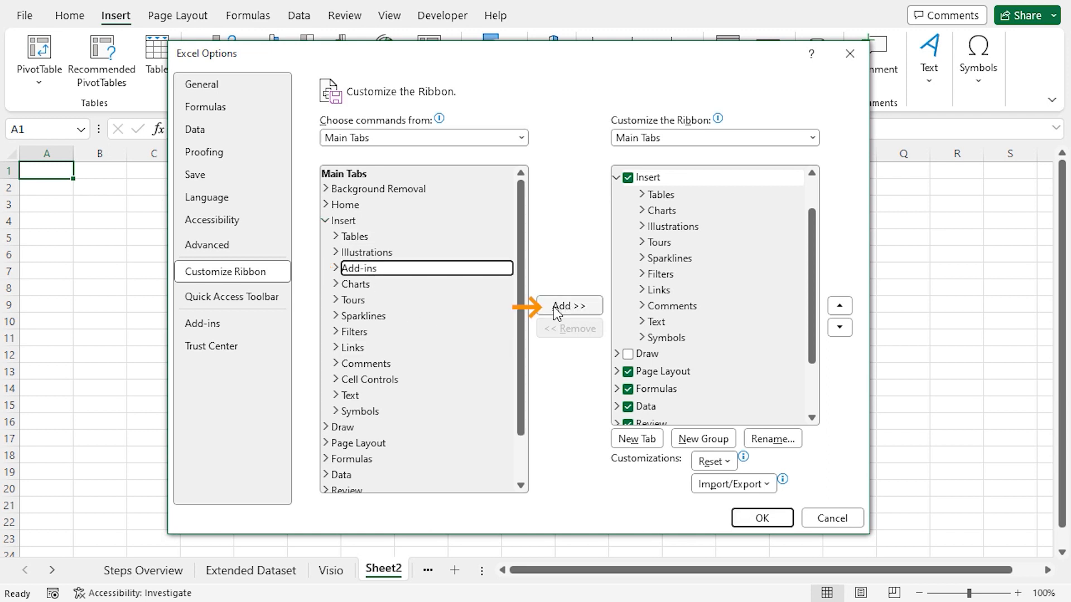
pyautogui.click(570, 311)
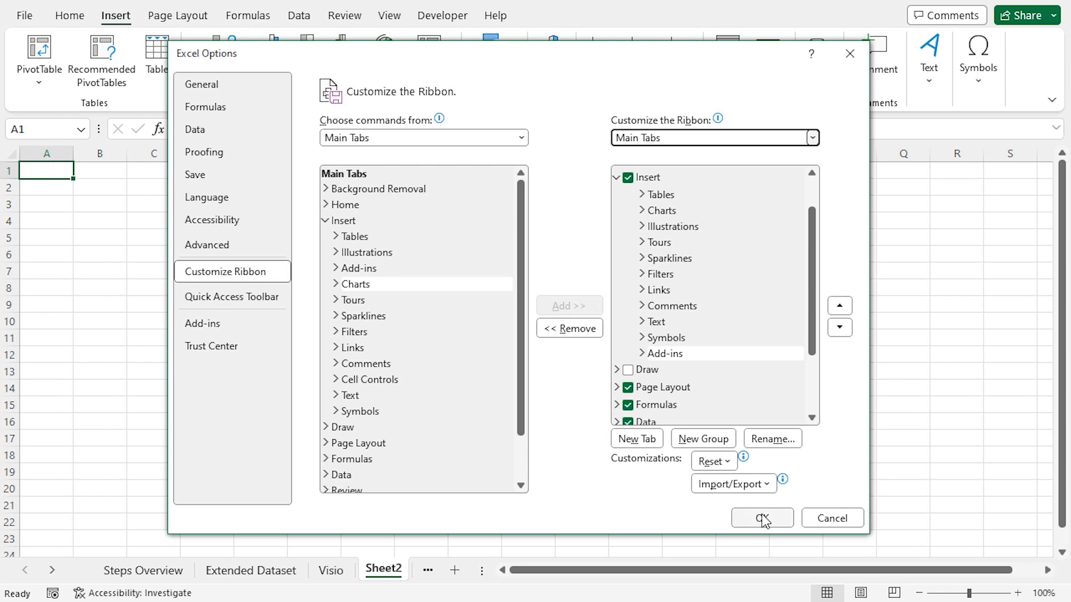
pyautogui.click(761, 519)
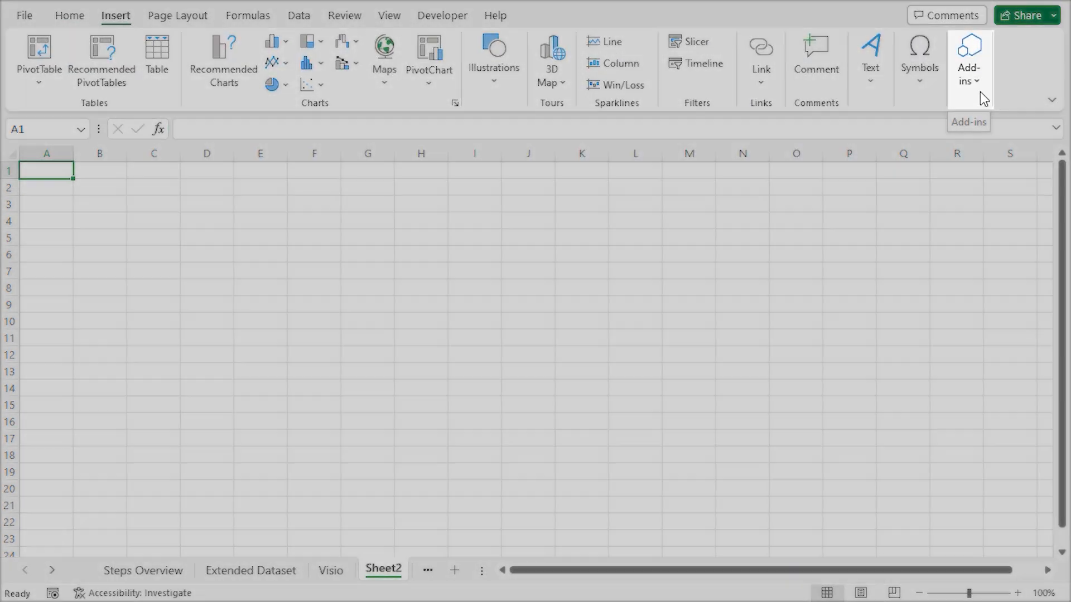
# Insert the Visio Data Visualizer add-in on Sheet2 and continue without signing in.
pyautogui.click(979, 89)
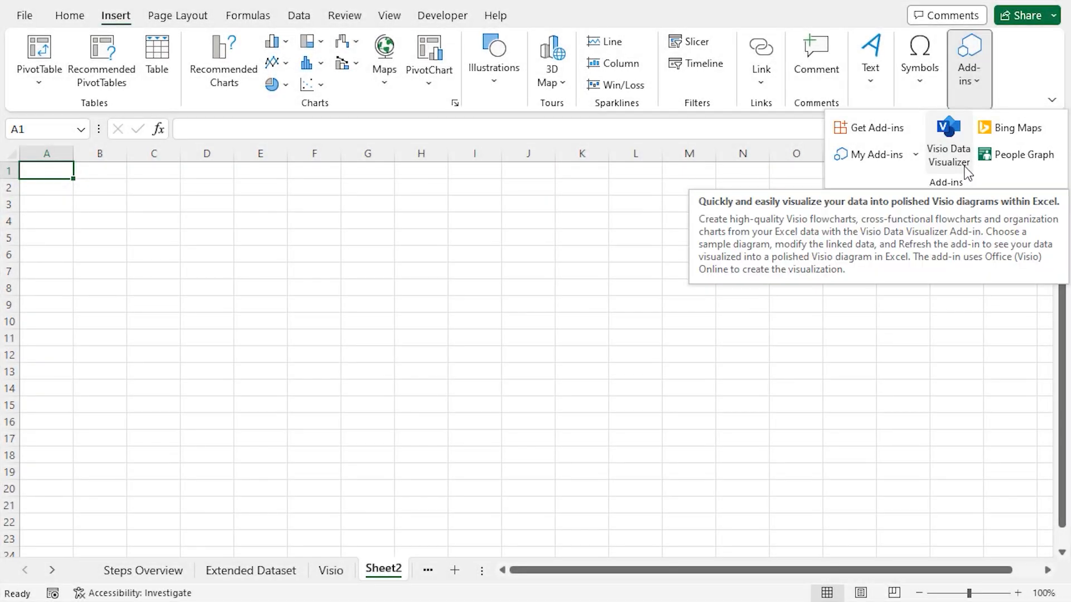
pyautogui.click(966, 170)
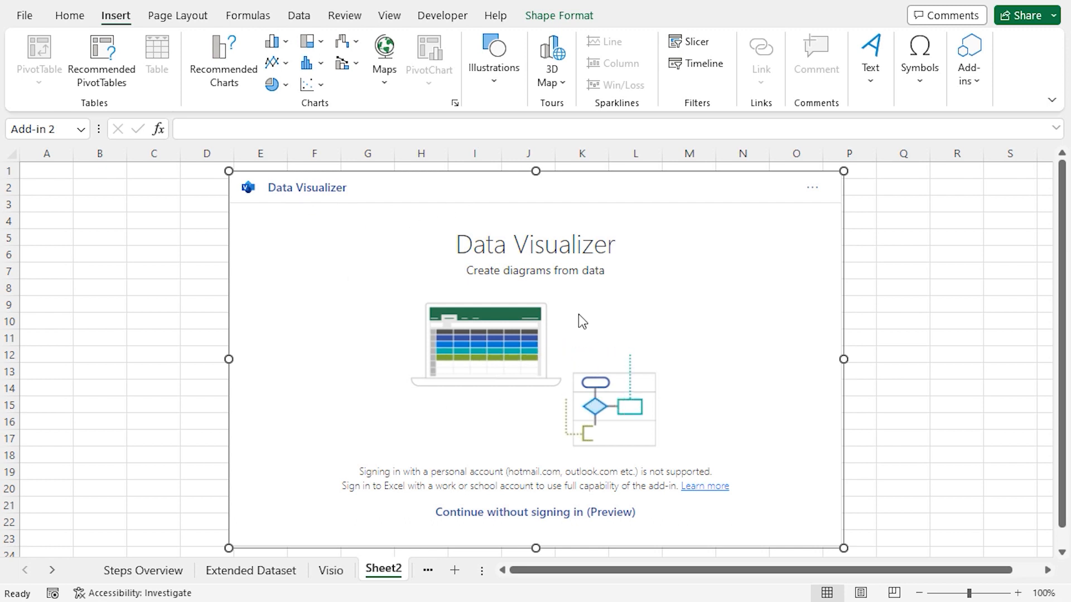
pyautogui.click(527, 513)
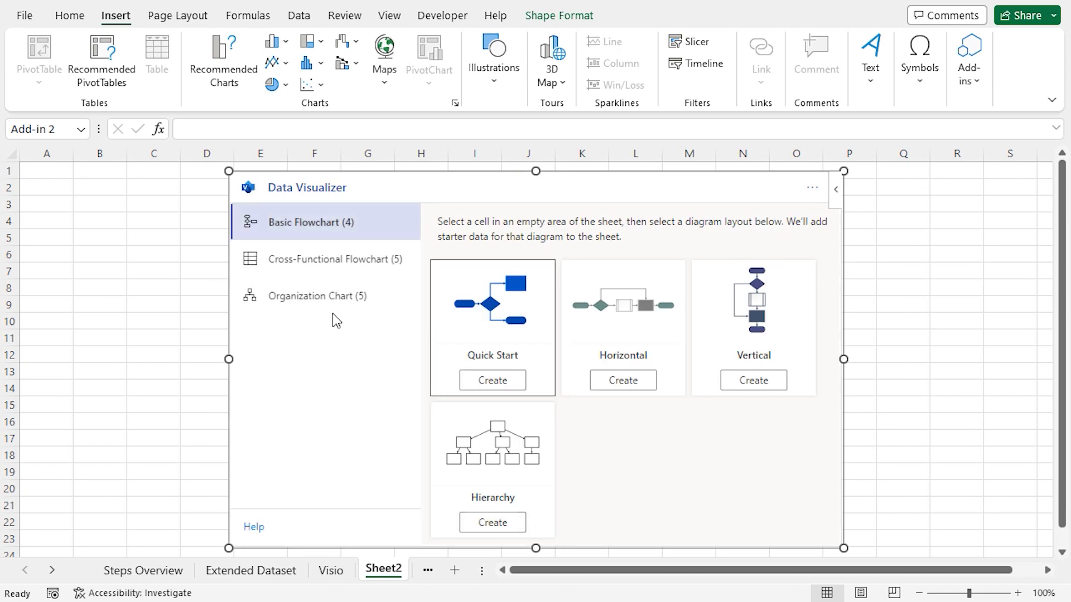
# Create a Quick Start cross-functional flowchart and move the diagram below and clear of its sample data table.
pyautogui.click(325, 268)
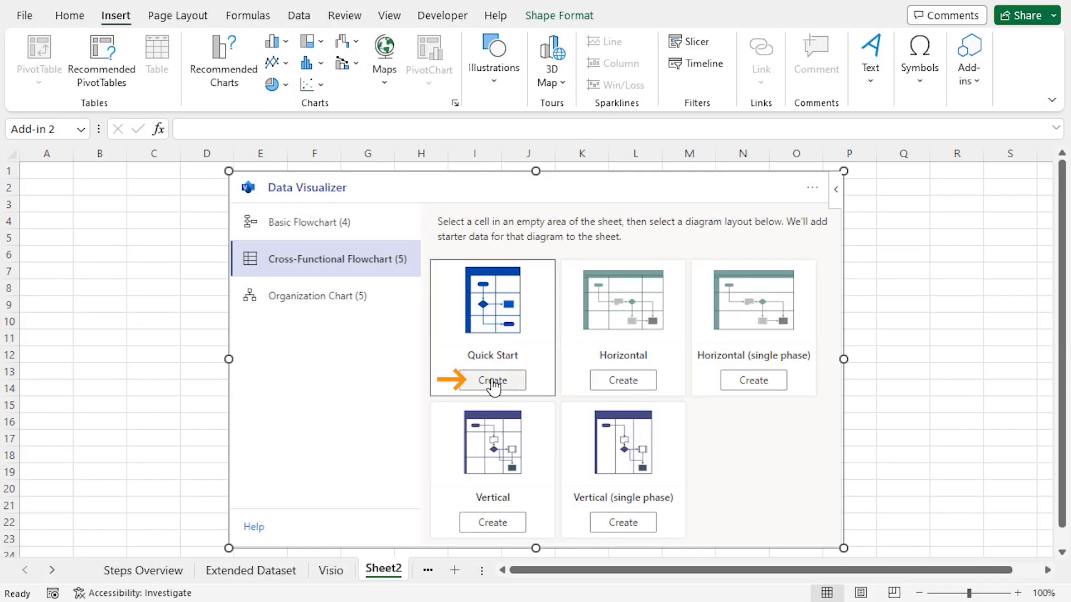
pyautogui.click(493, 382)
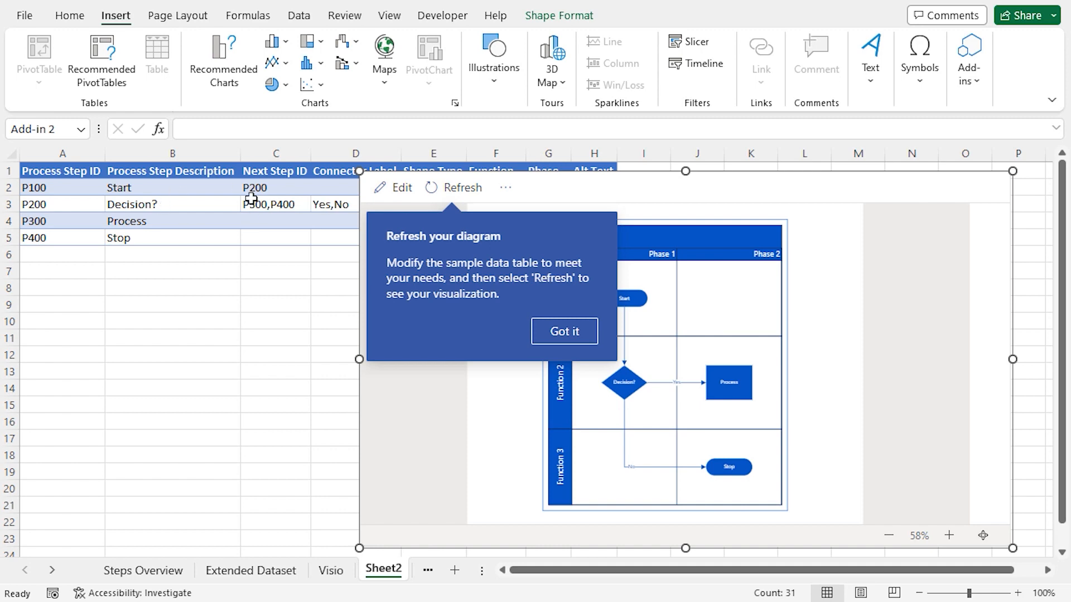
pyautogui.click(530, 423)
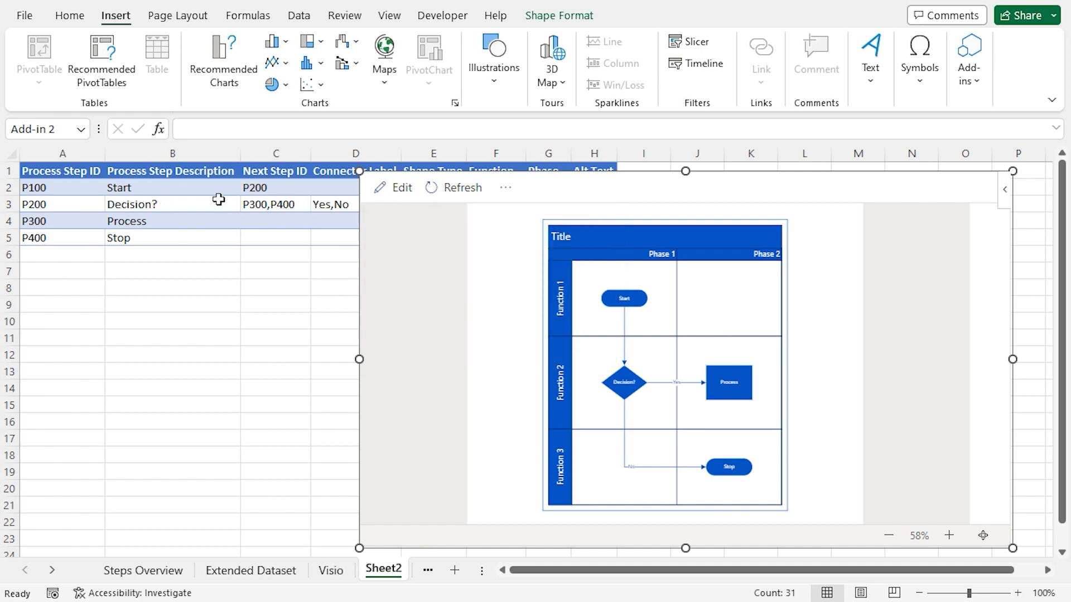
pyautogui.moveTo(361, 239); pyautogui.dragTo(509, 327)
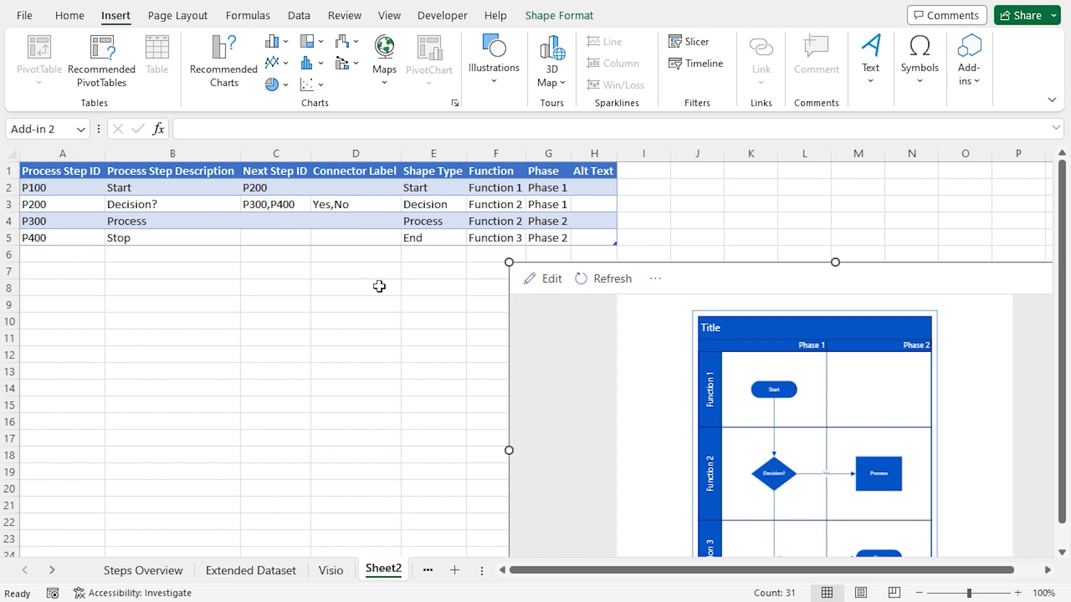
pyautogui.press('Escape')
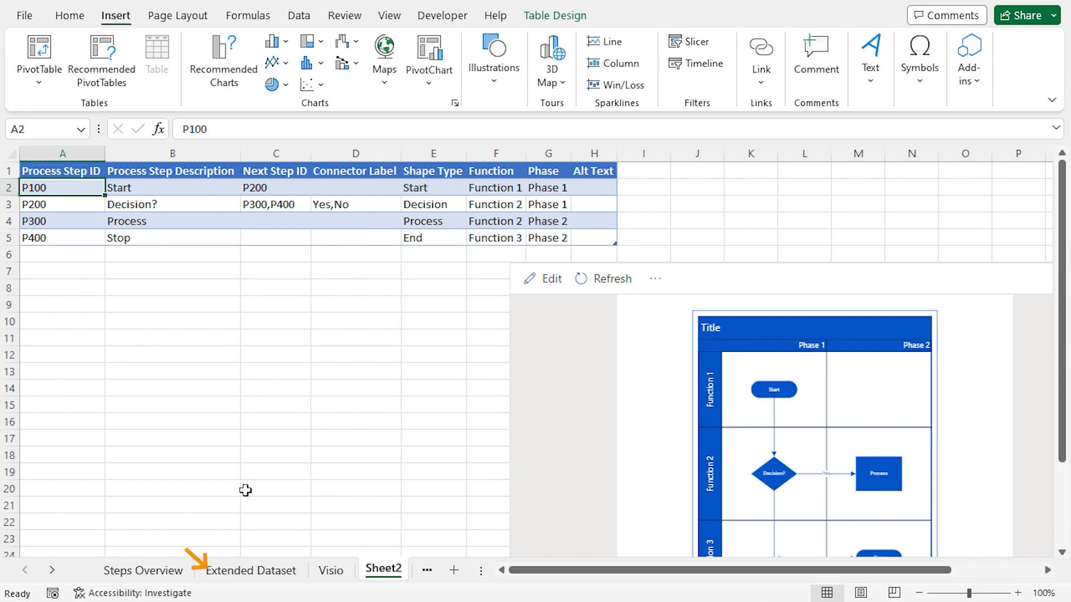
# Copy B5:H11 from the Extended Dataset sheet and paste it as values over Sheet2's sample table, starting at A2.
pyautogui.click(252, 572)
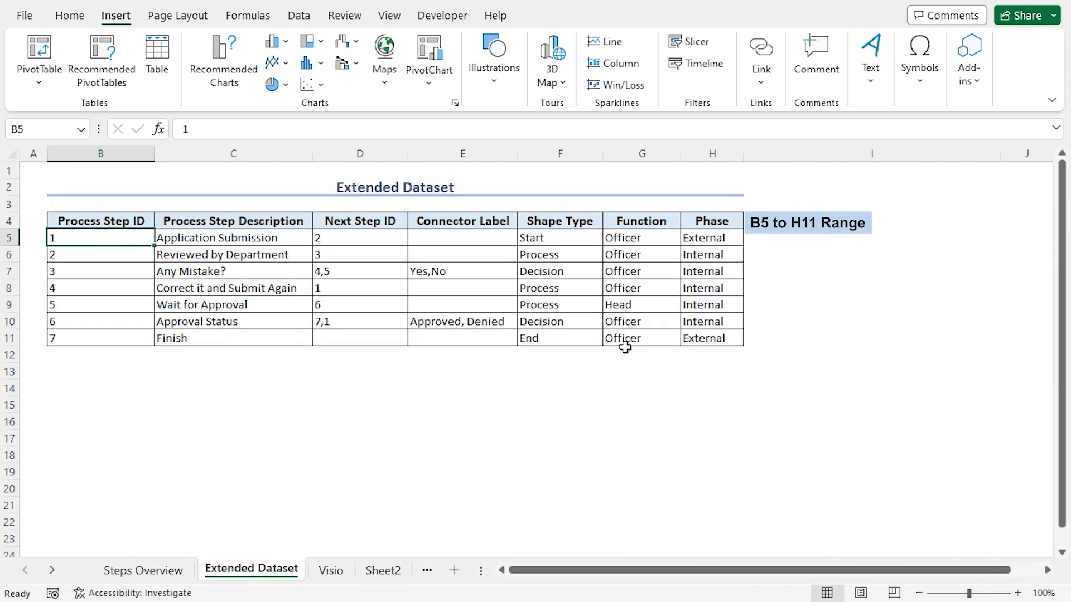
pyautogui.keyDown('shift'); pyautogui.click(702, 339); pyautogui.keyUp('shift')
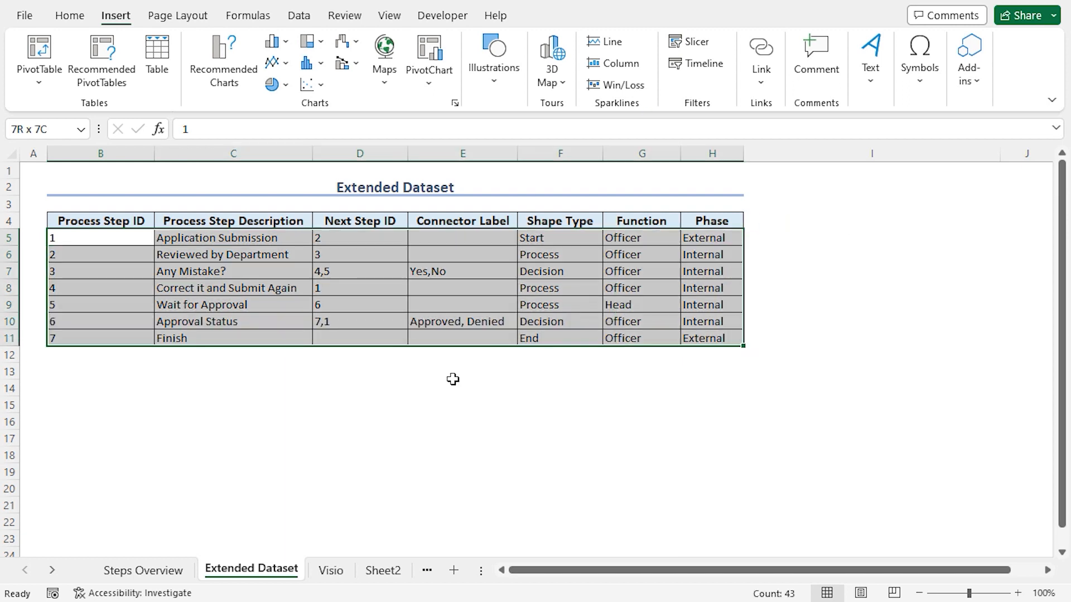
pyautogui.hotkey('ctrl', 'c')
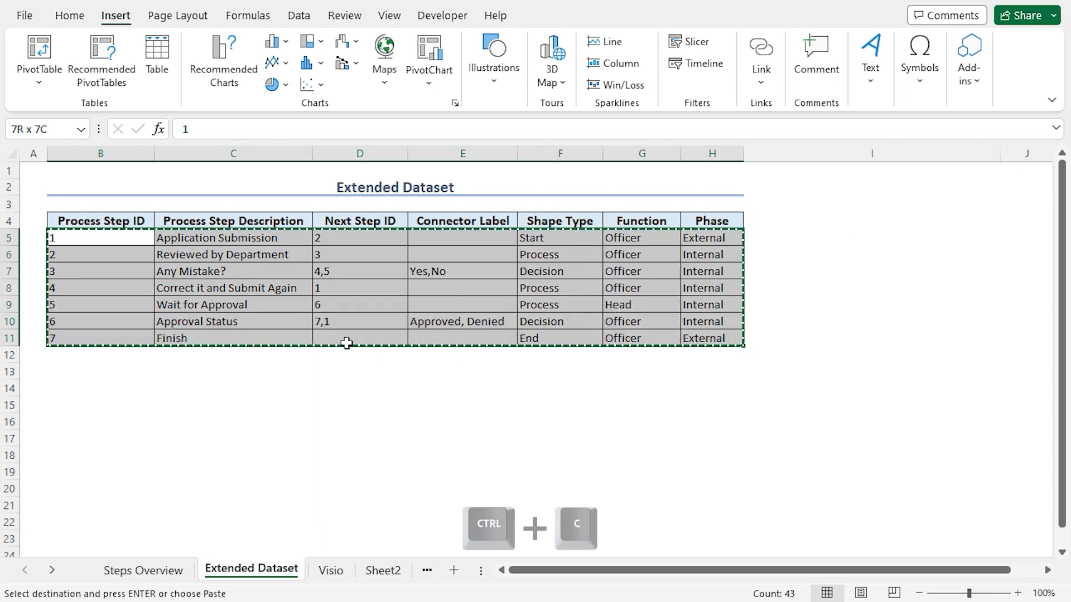
pyautogui.click(383, 570)
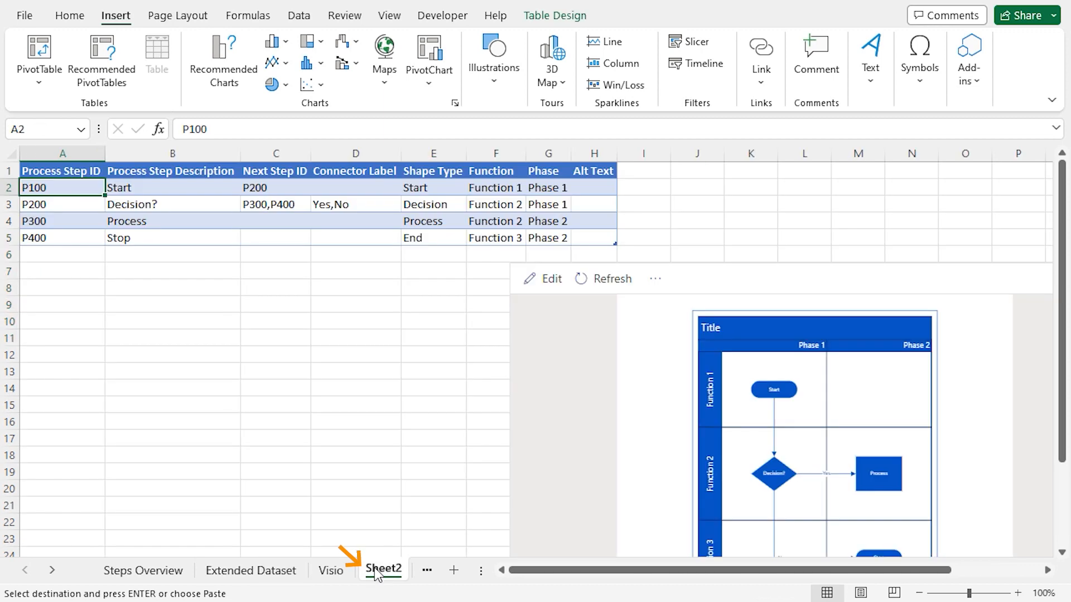
pyautogui.hotkey('ctrl', 'alt', 'v')
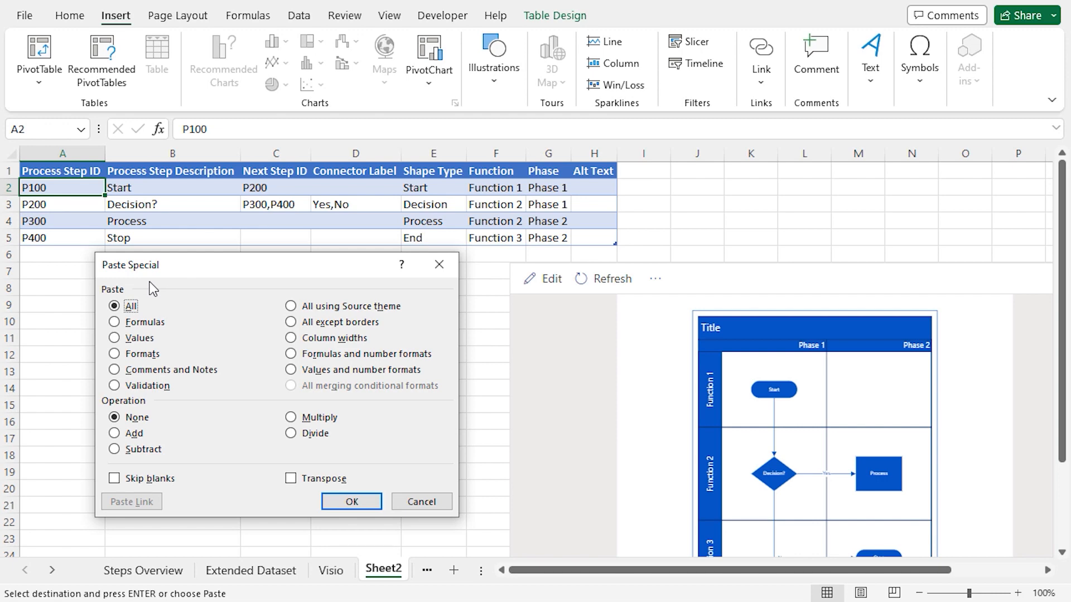
pyautogui.click(154, 338)
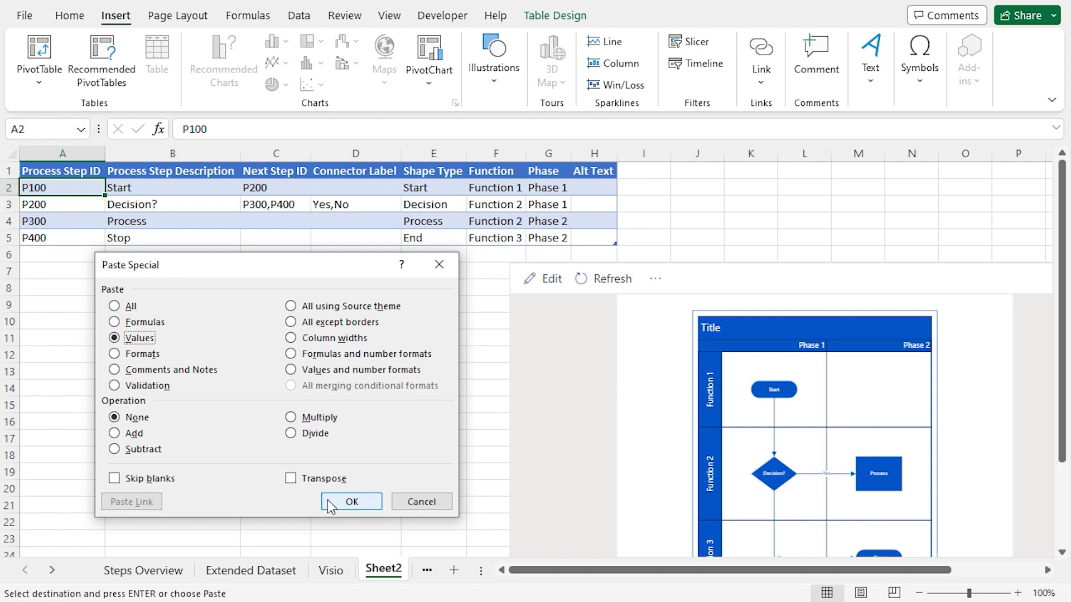
pyautogui.click(352, 501)
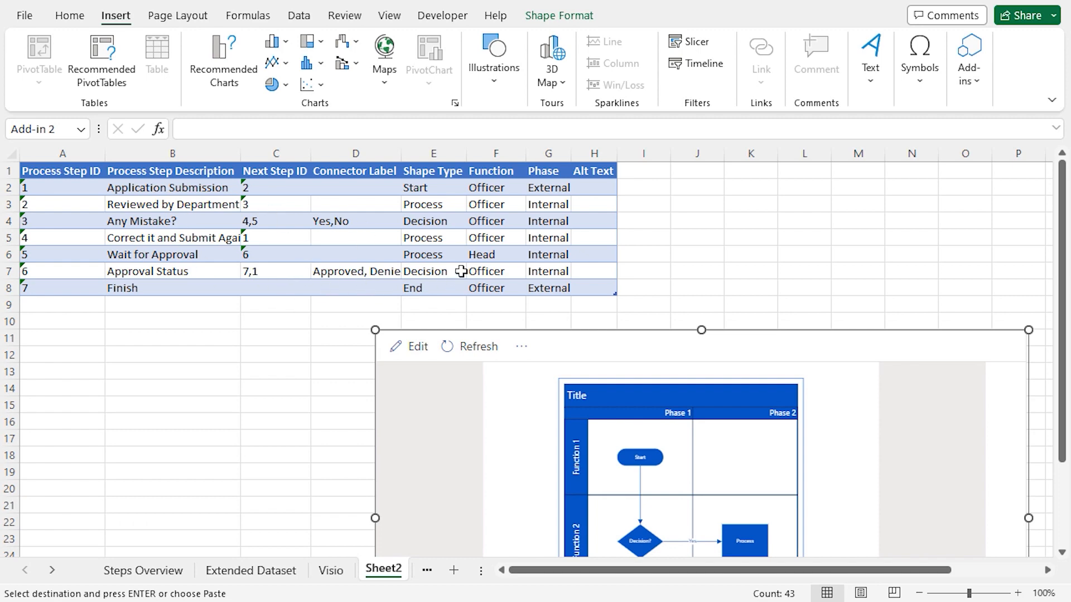
# Refresh the Visio diagram on Sheet2 from the pasted process data and move it up and to the left.
pyautogui.click(468, 352)
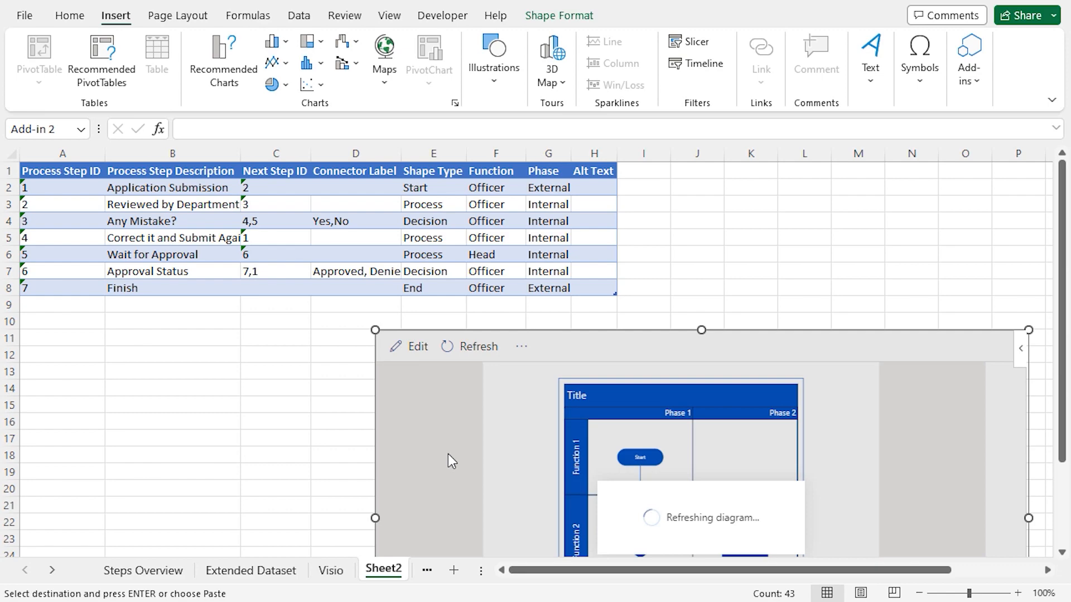
pyautogui.moveTo(556, 348); pyautogui.dragTo(339, 203)
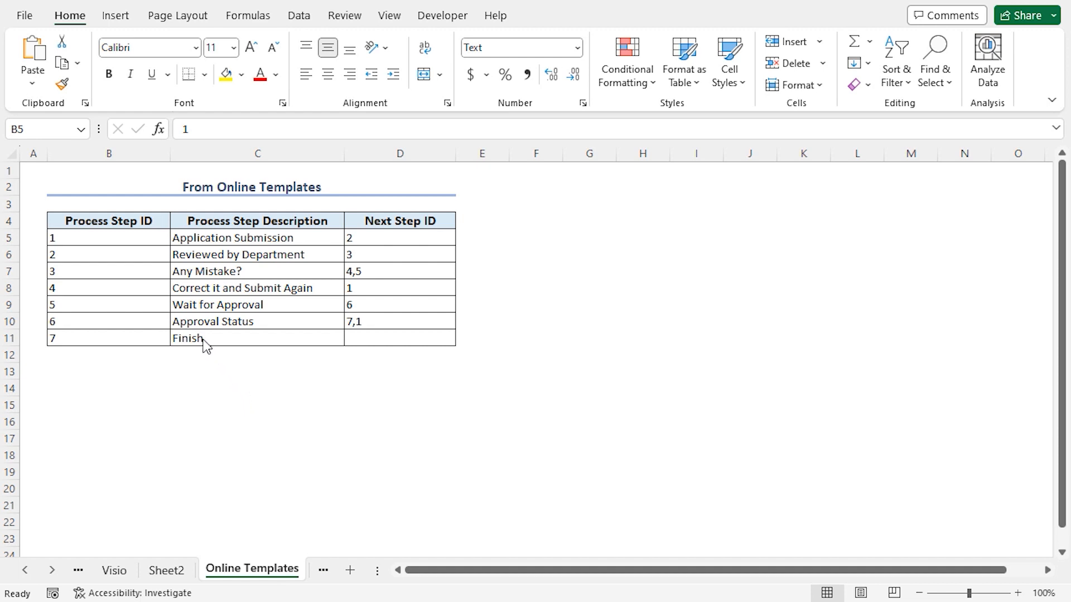
# Create a new workbook from the Process Map for Cross-Functional Flowchart template in the Charts category of online templates.
pyautogui.click(25, 19)
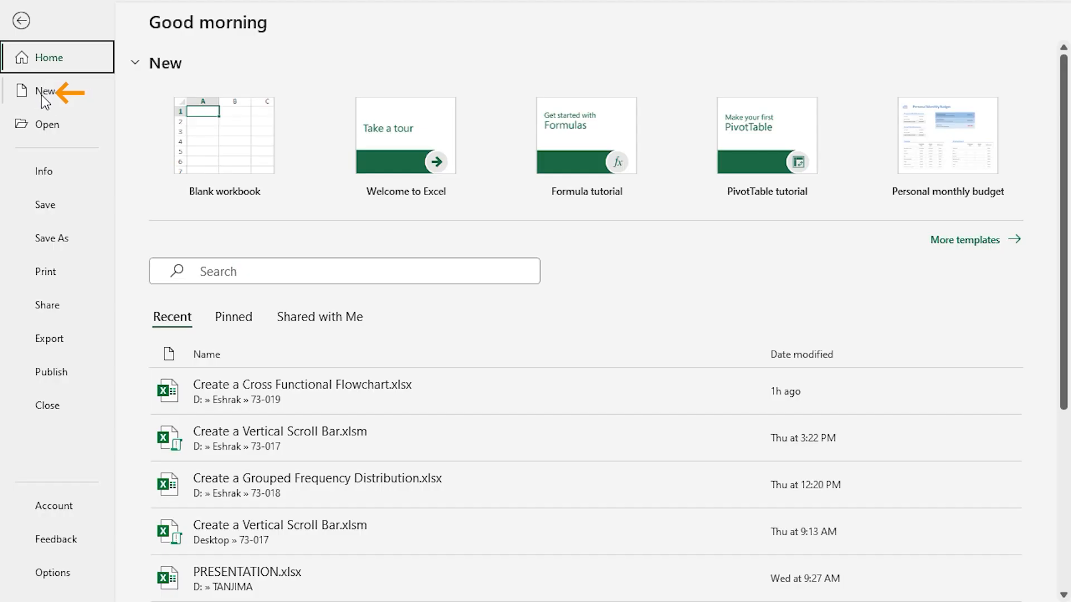
pyautogui.click(41, 93)
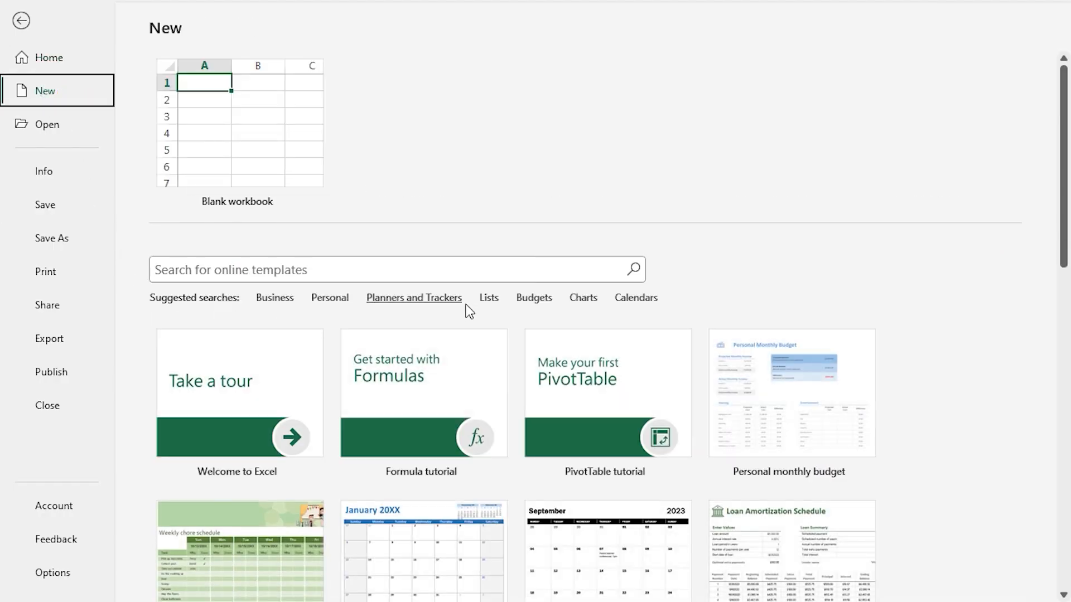
pyautogui.click(581, 304)
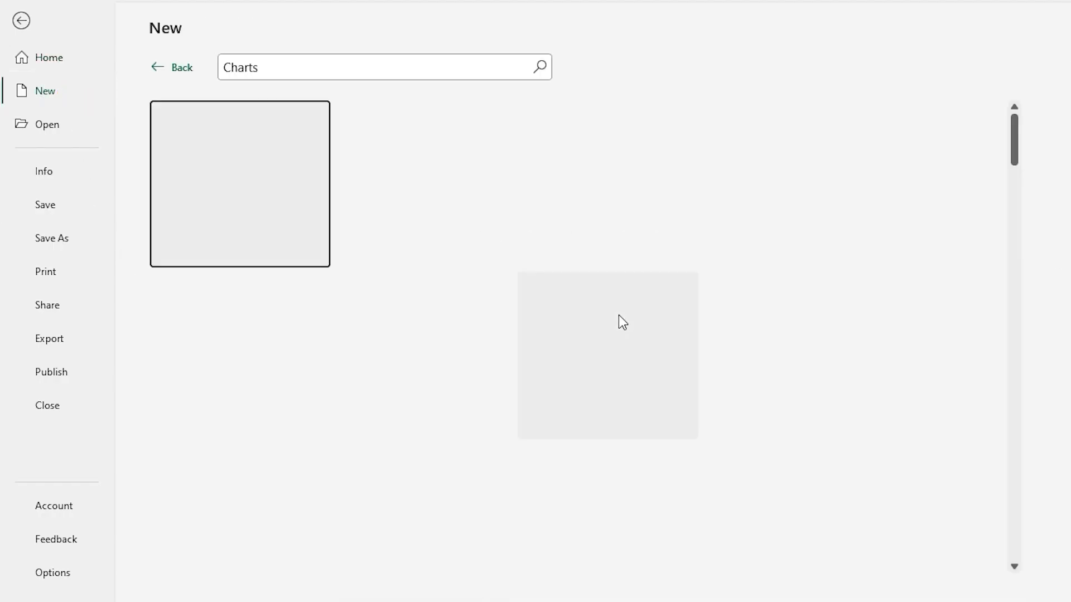
pyautogui.moveTo(1014, 158); pyautogui.dragTo(1005, 371)
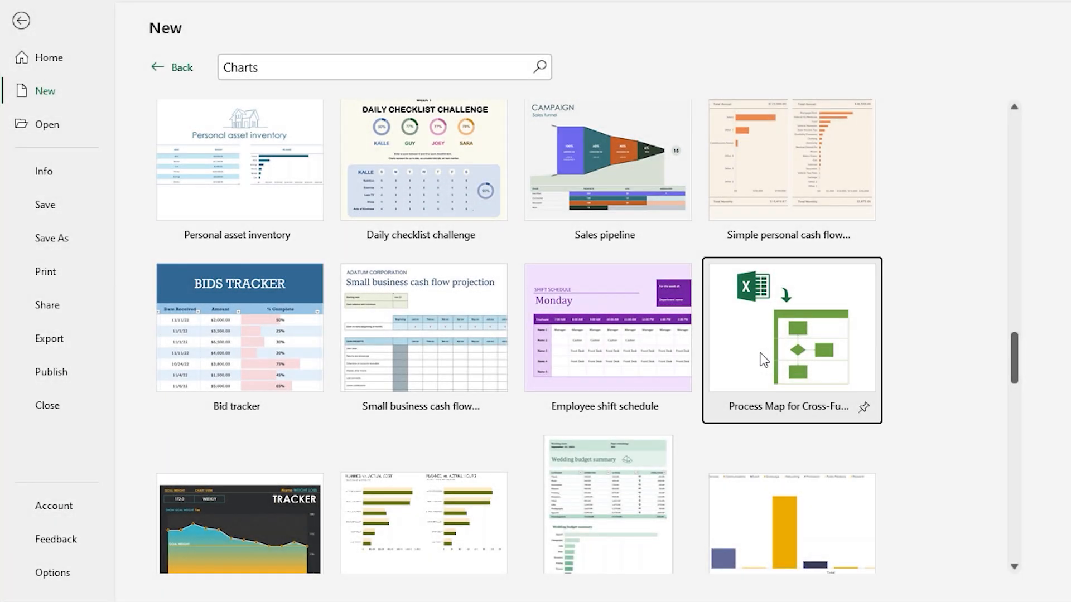
pyautogui.click(761, 355)
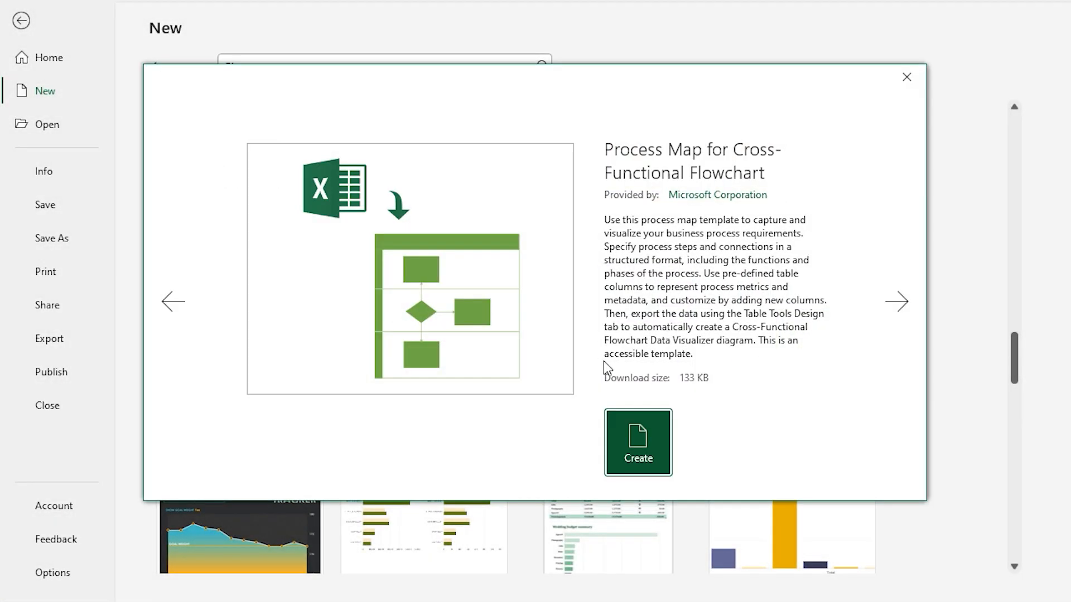
pyautogui.click(638, 439)
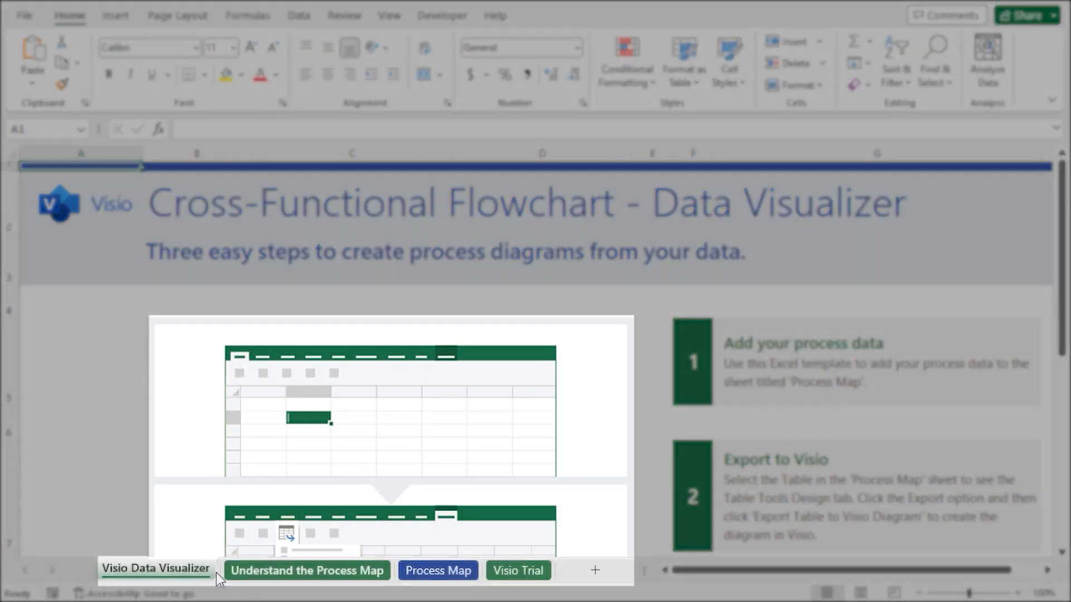
# Go through the template's Understand the Process Map, Process Map and Visio Trial sheets, and add a blank sheet after them.
pyautogui.click(300, 571)
pyautogui.click(438, 570)
pyautogui.click(504, 573)
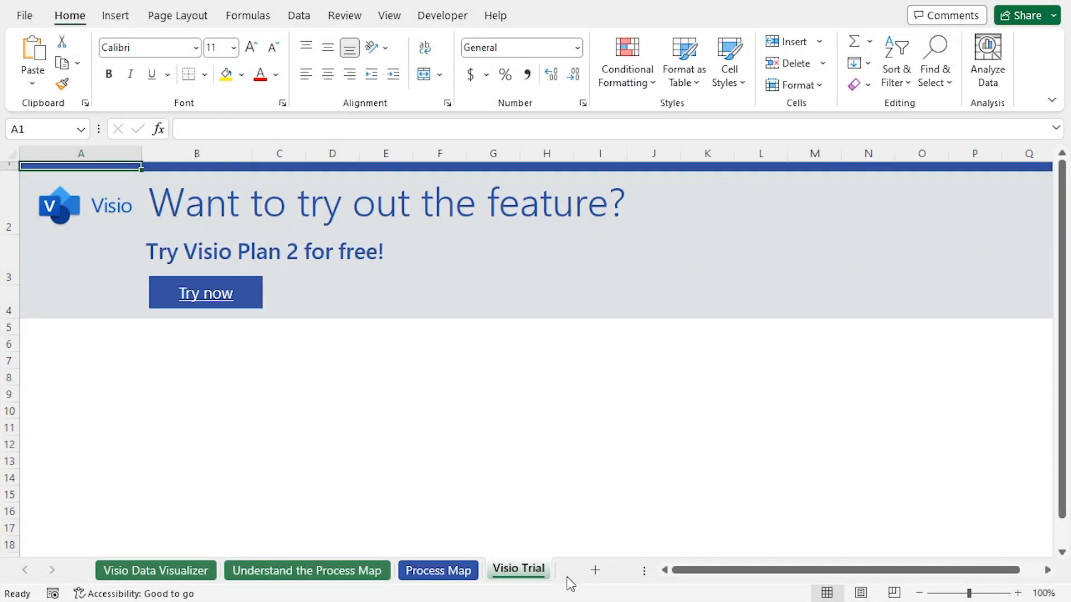
pyautogui.click(595, 569)
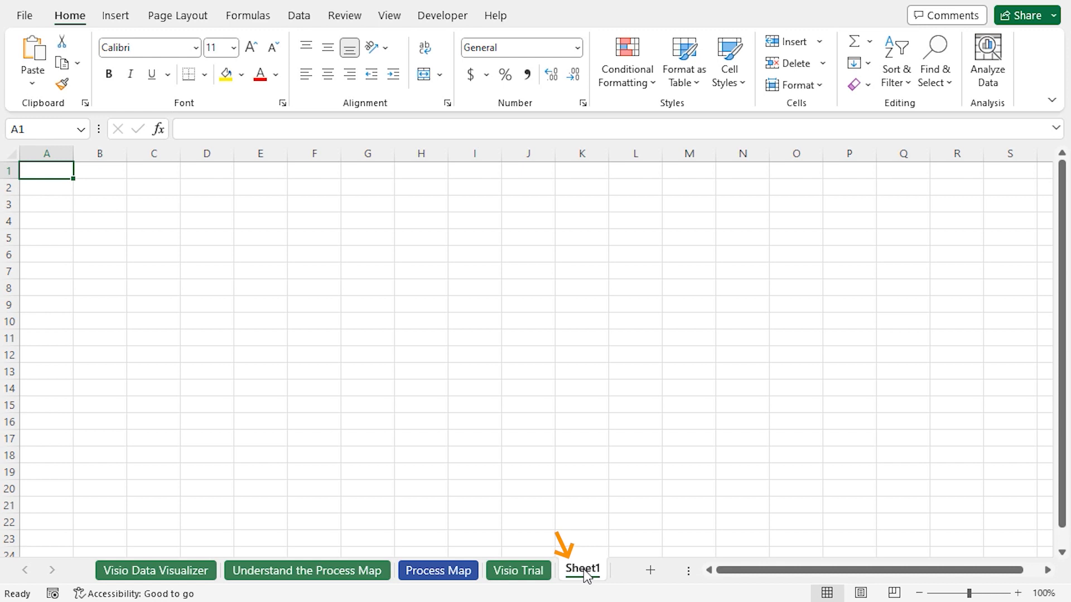
# Insert the Visio Data Visualizer add-in on Sheet1 without signing in and create a Quick Start cross-functional flowchart.
pyautogui.click(117, 16)
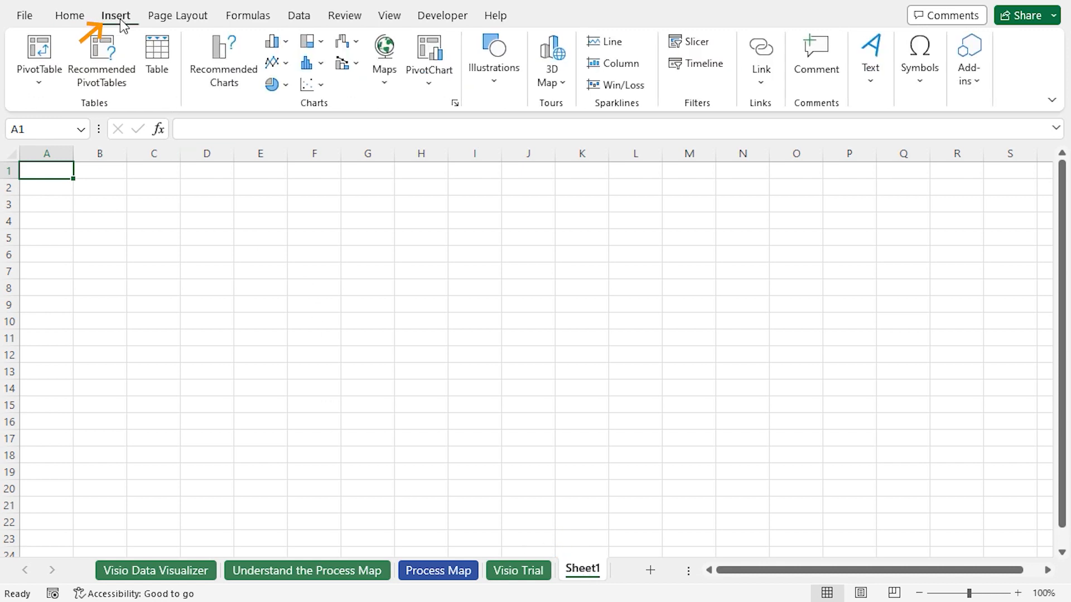
pyautogui.click(976, 87)
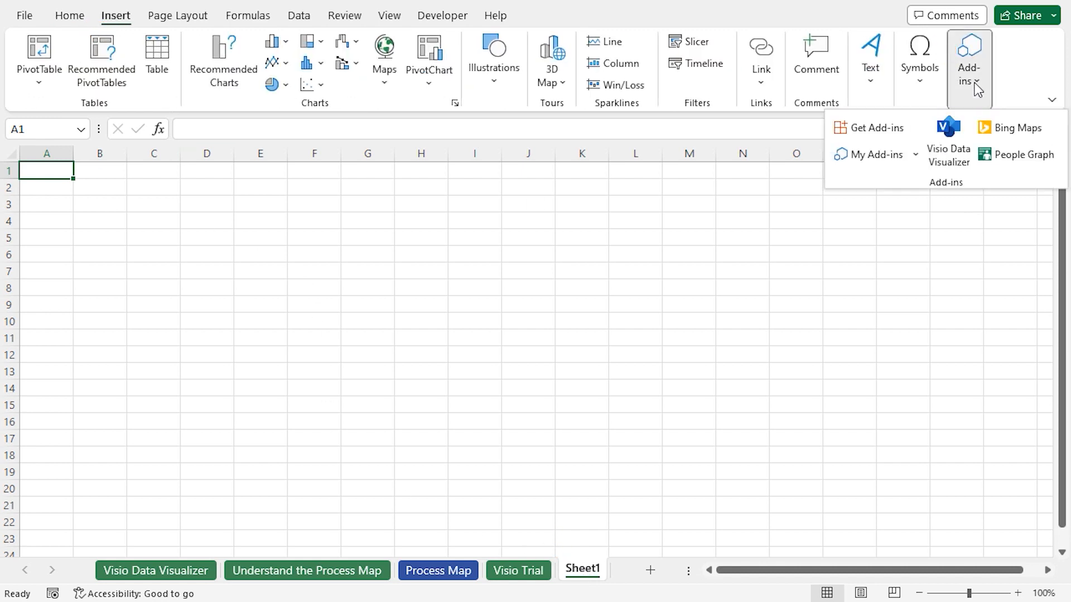
pyautogui.click(951, 156)
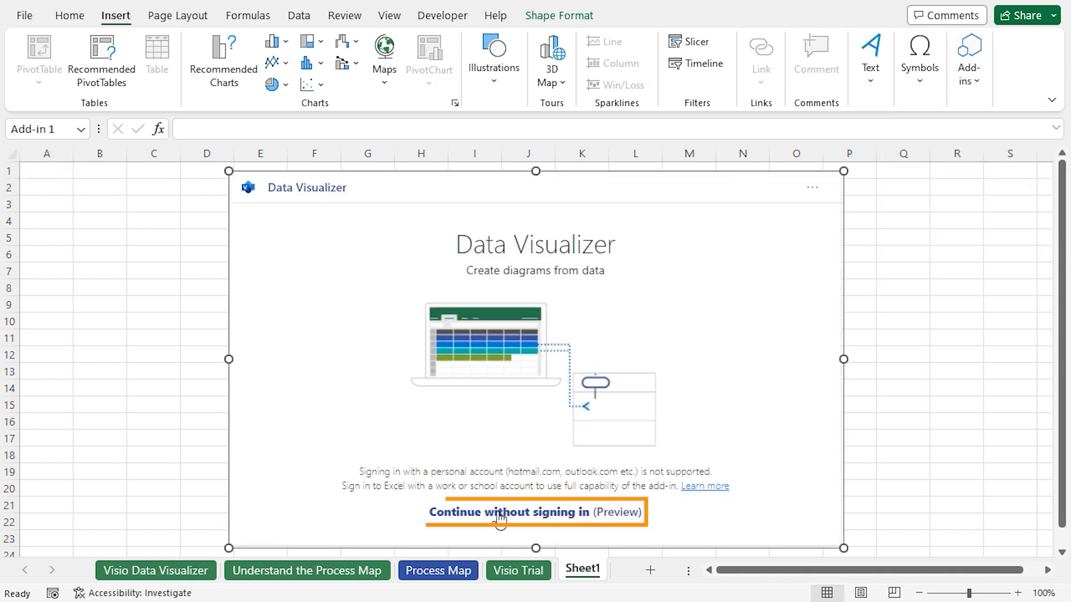
pyautogui.click(533, 513)
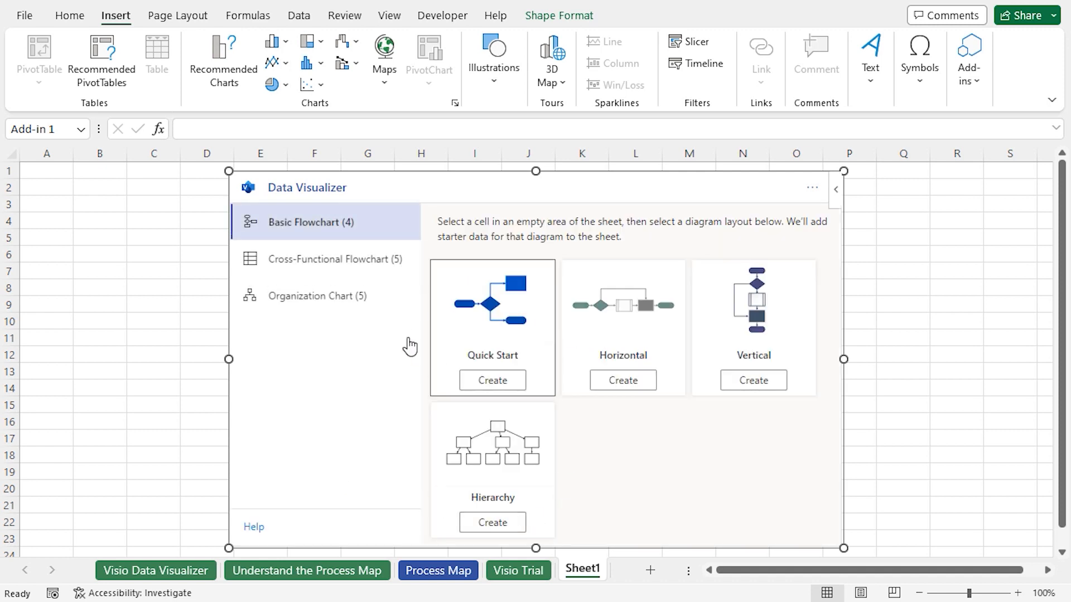
pyautogui.click(333, 262)
pyautogui.click(492, 381)
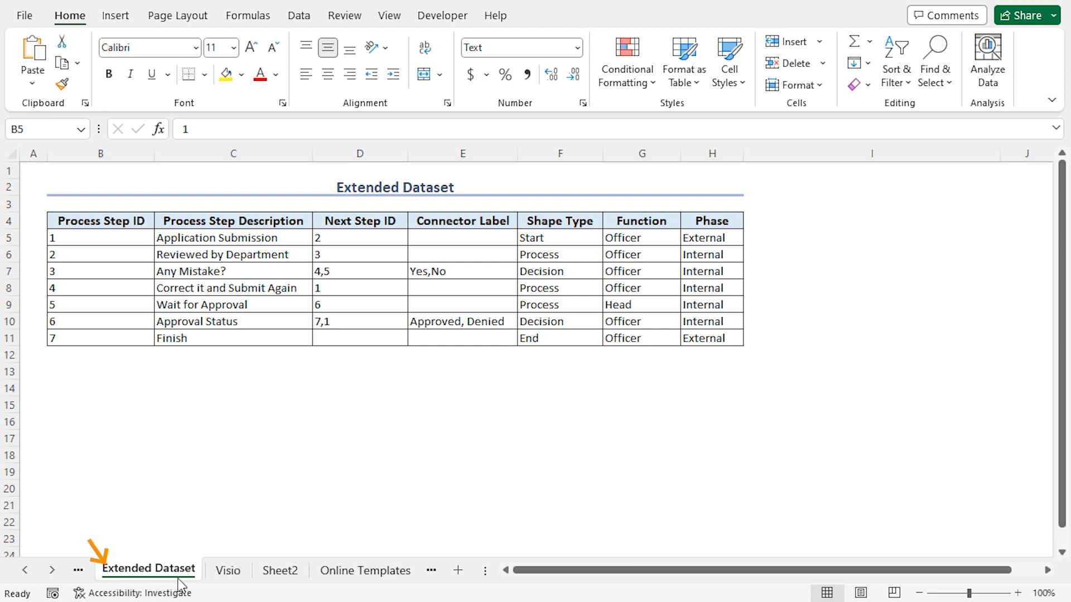
# Copy B5:H11 from the Extended Dataset sheet and paste it as values starting at A2 on the template workbook's Sheet1.
pyautogui.click(76, 245)
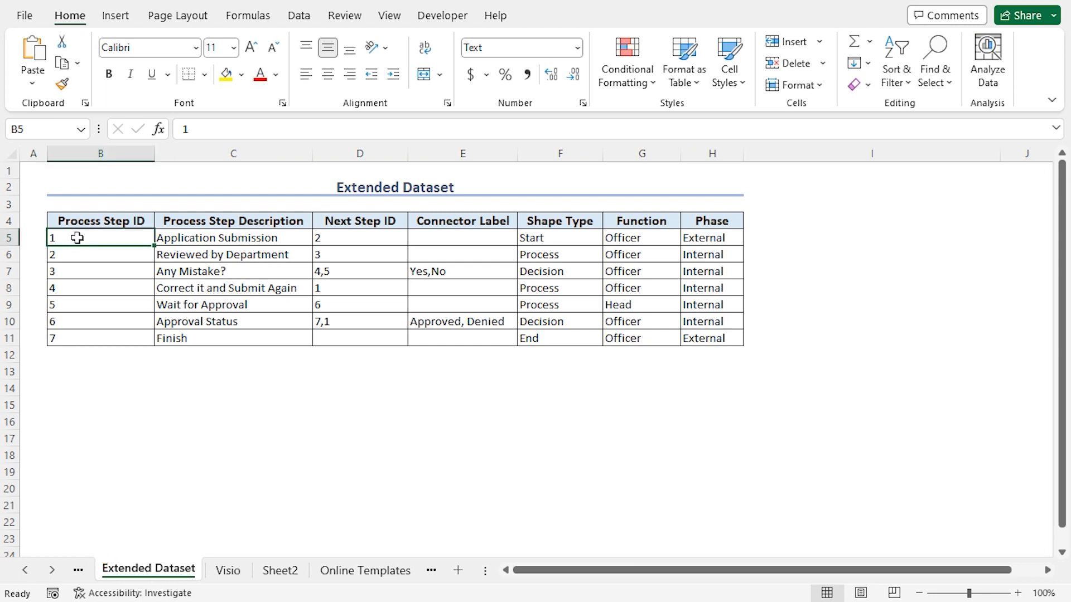
pyautogui.keyDown('shift'); pyautogui.click(700, 341); pyautogui.keyUp('shift')
pyautogui.hotkey('ctrl', 'c')
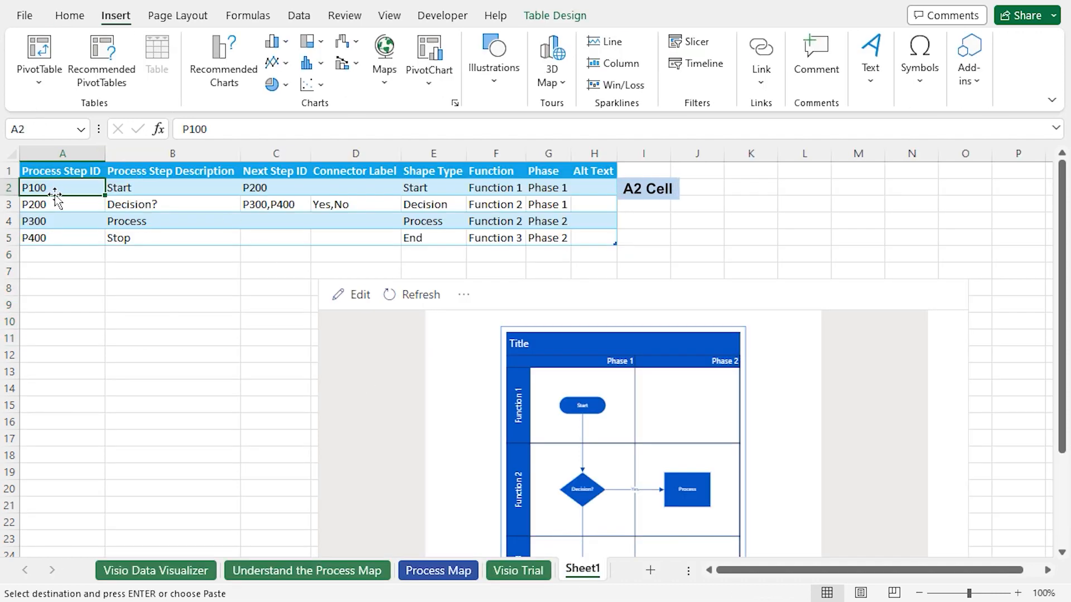
pyautogui.hotkey('ctrl', 'alt', 'v')
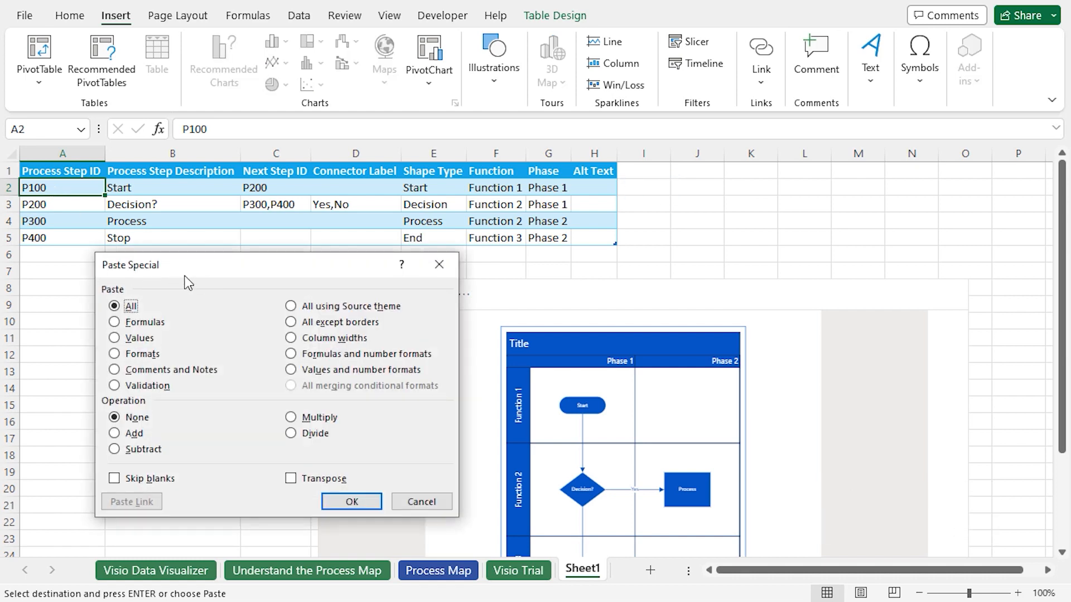
pyautogui.click(115, 338)
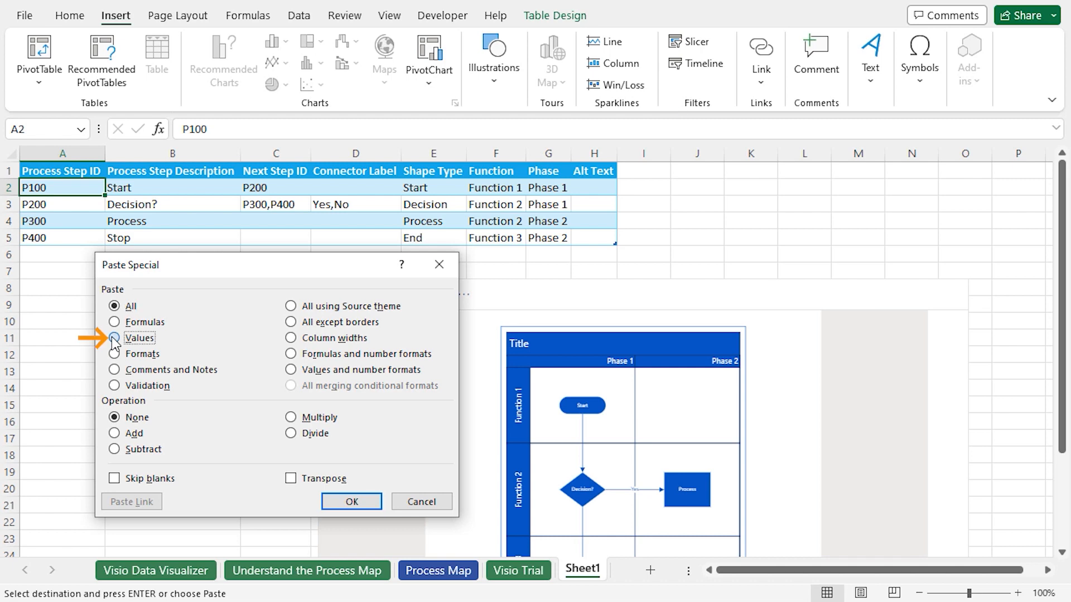
pyautogui.click(351, 502)
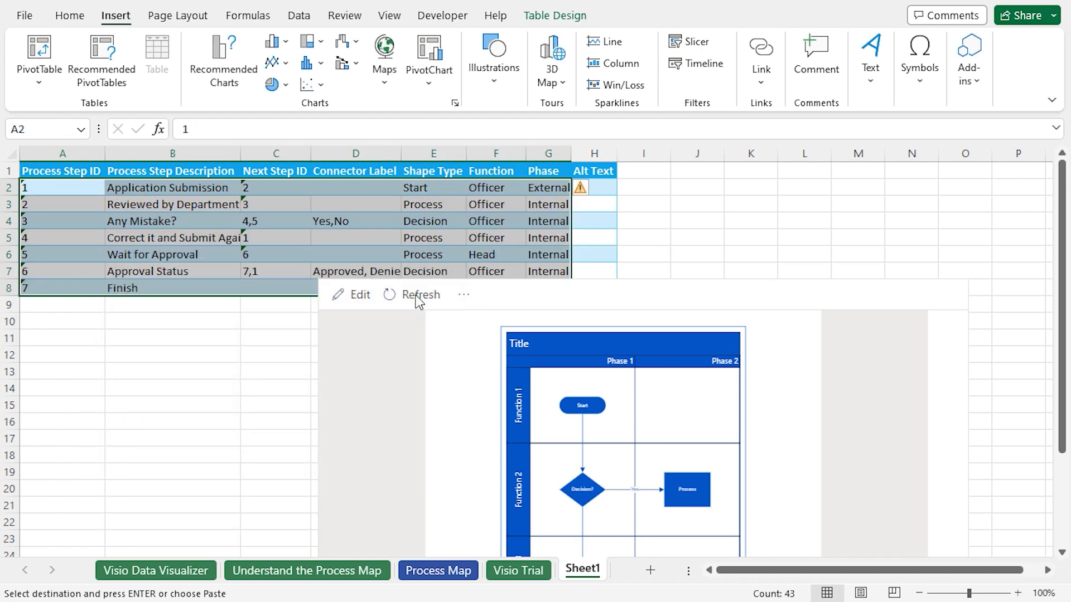
# Refresh the diagram on the template workbook's Sheet1 with the new data and move it up and to the left.
pyautogui.click(416, 295)
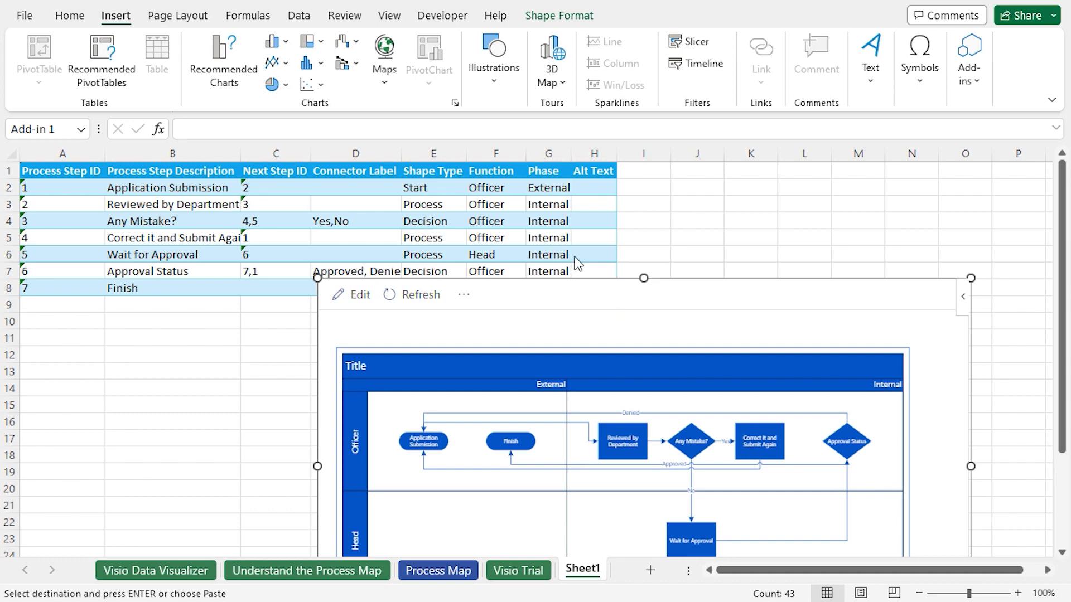
pyautogui.moveTo(590, 279); pyautogui.dragTo(464, 183)
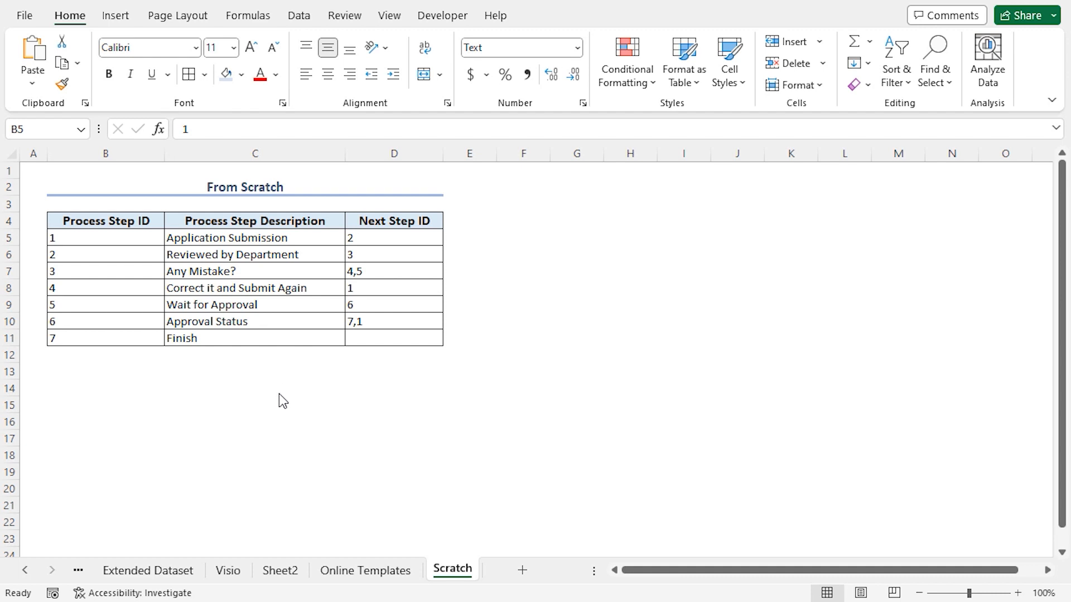
# Add a new sheet after the Scratch sheet and show it in Page Layout view with gridlines hidden.
pyautogui.click(525, 566)
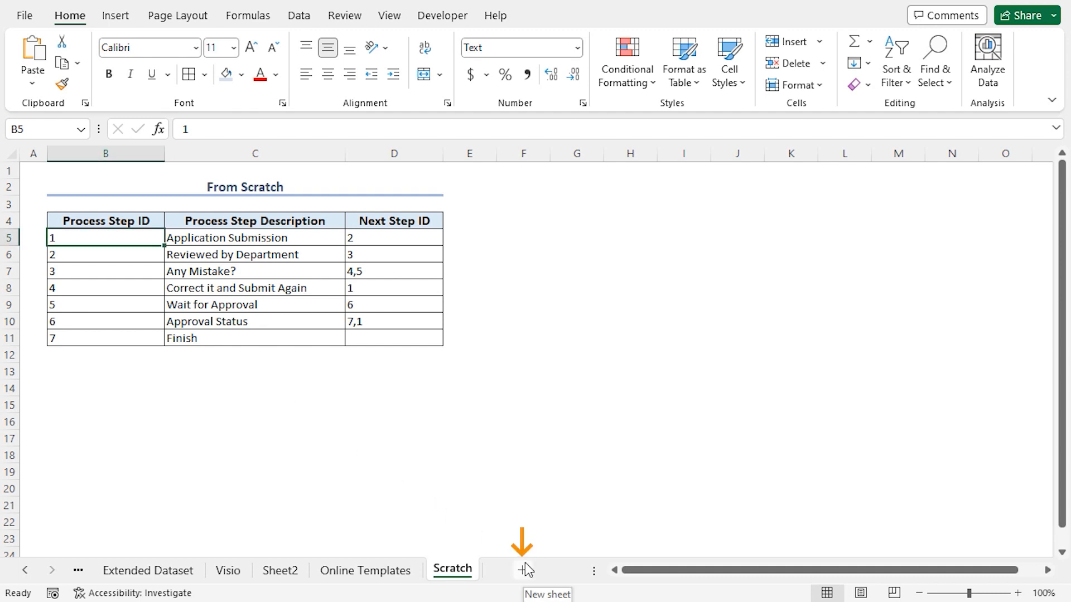
pyautogui.click(525, 565)
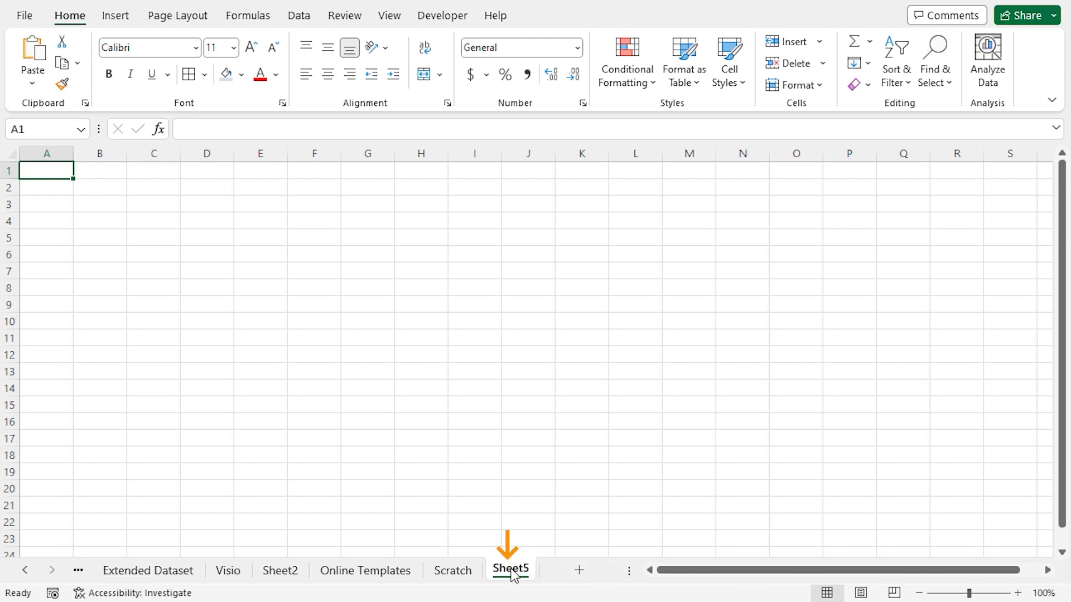
pyautogui.click(392, 19)
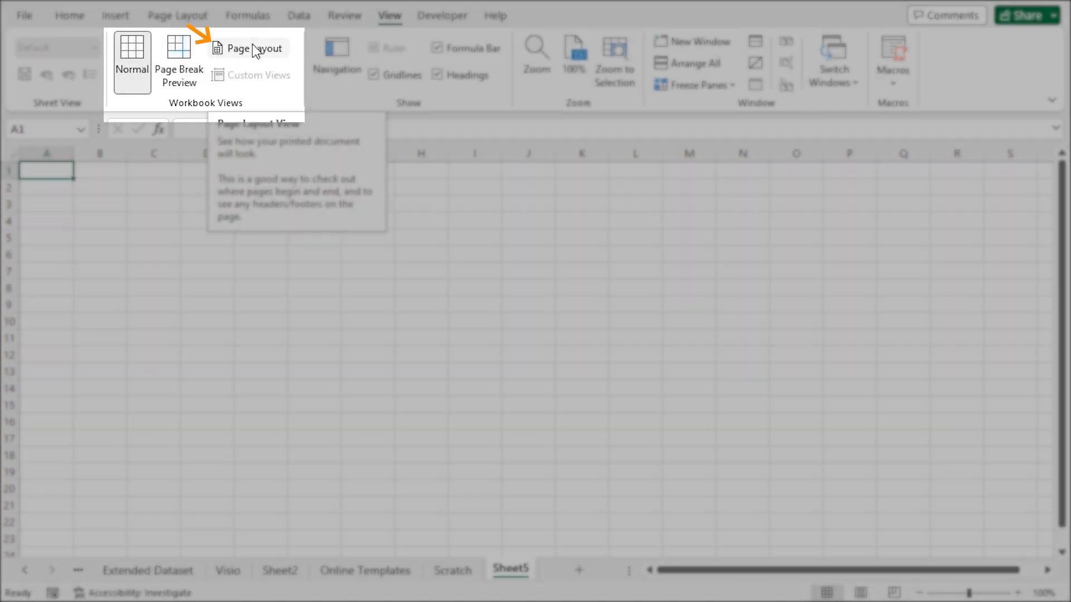
pyautogui.click(252, 48)
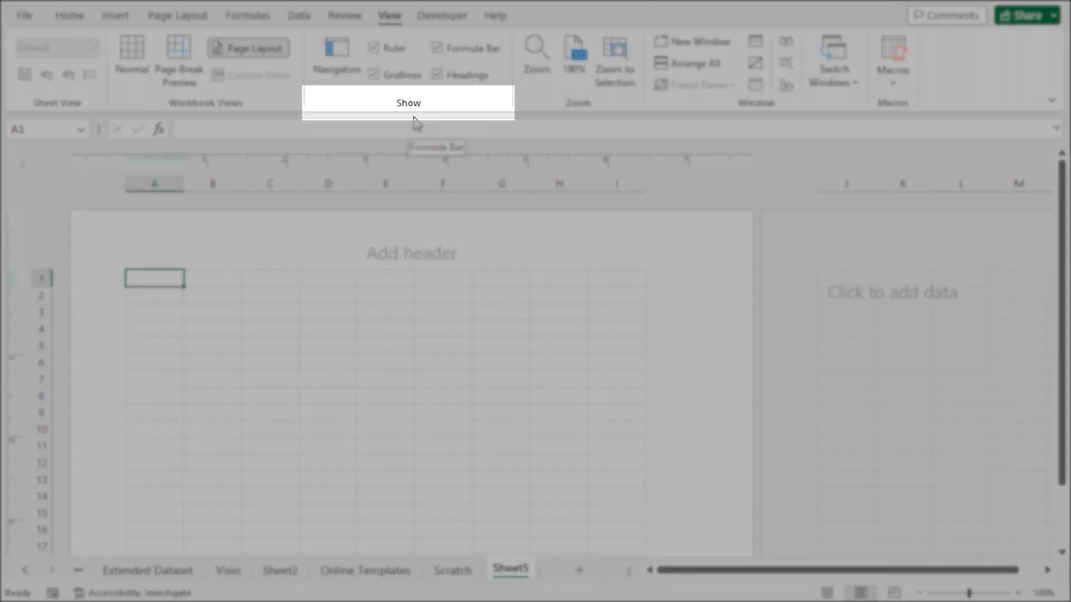
pyautogui.click(372, 75)
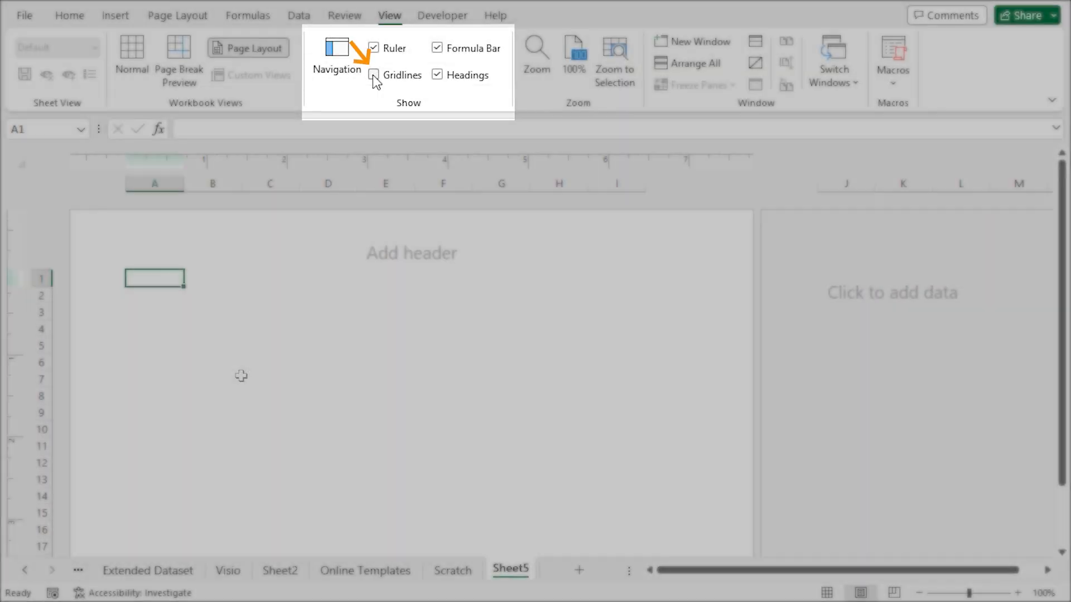
# Set the row height of all cells on Sheet5 to 0.5cm.
pyautogui.click(67, 17)
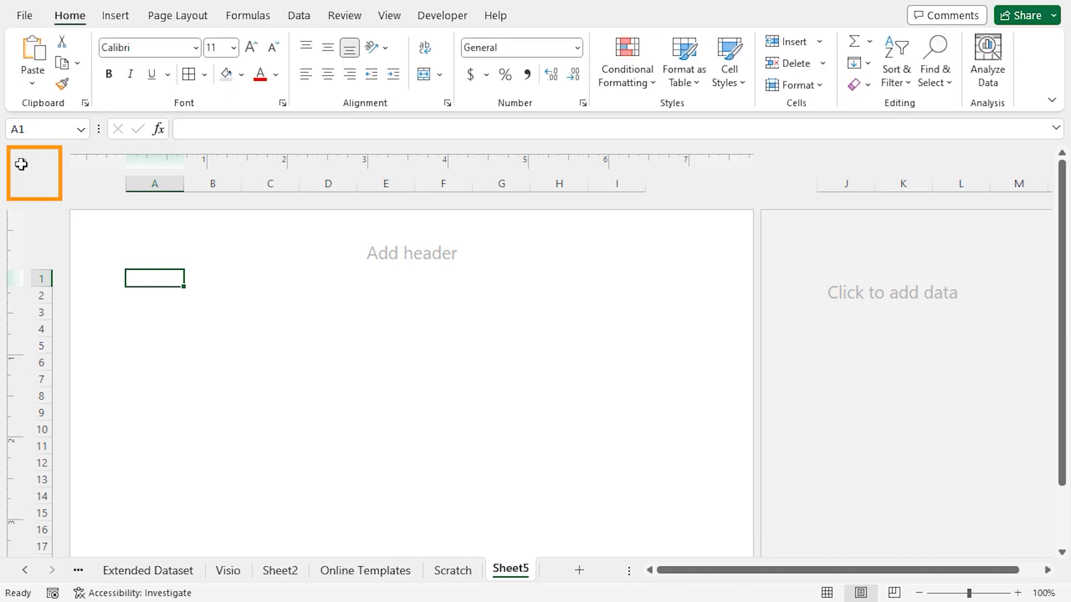
pyautogui.click(21, 164)
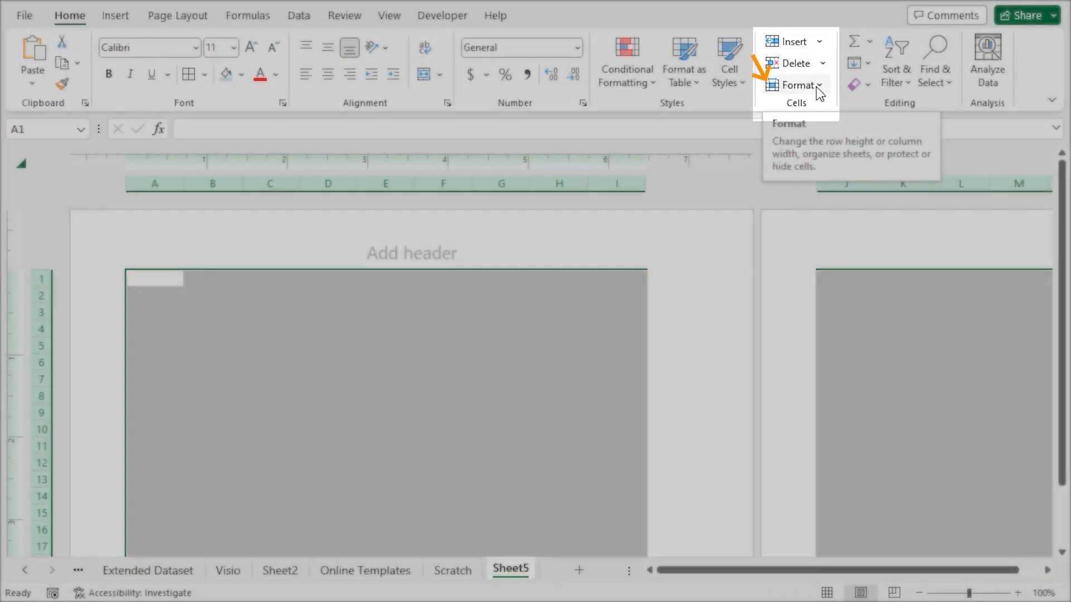
pyautogui.click(816, 86)
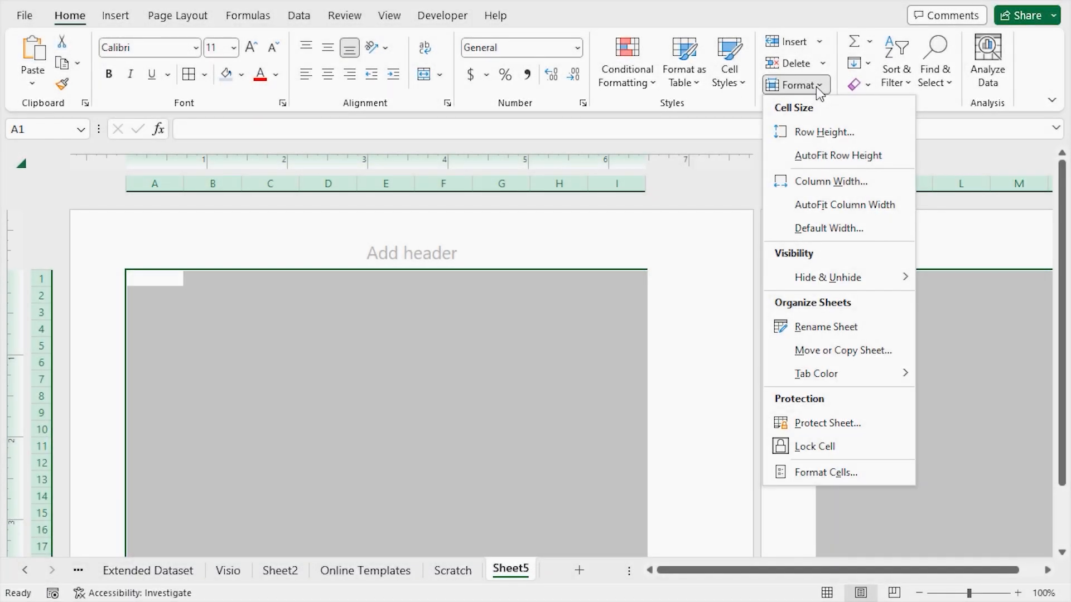
pyautogui.click(825, 132)
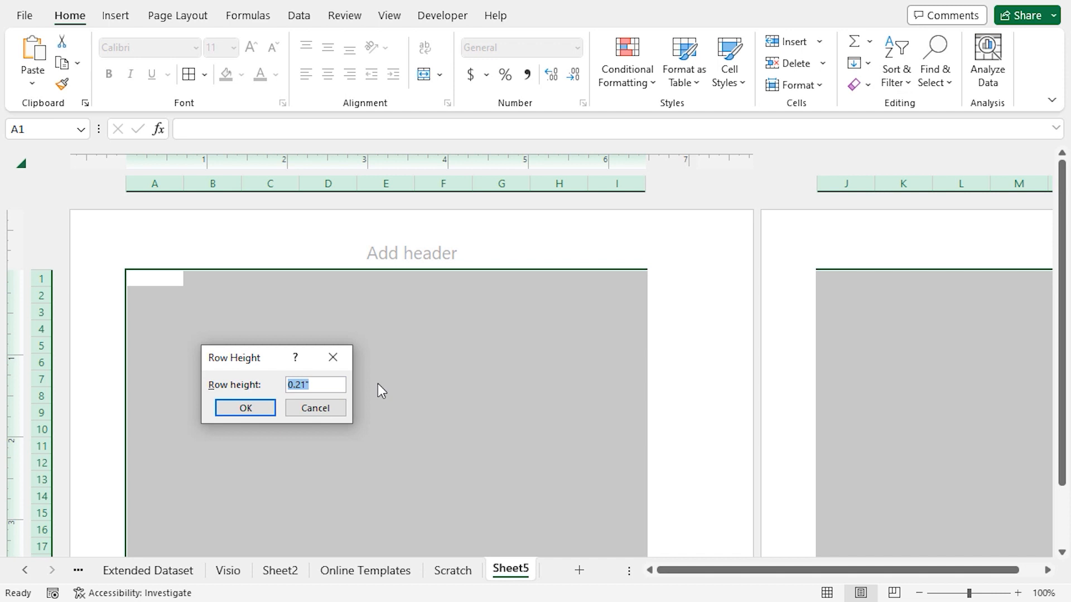
pyautogui.write('0.5cm')
pyautogui.click(258, 409)
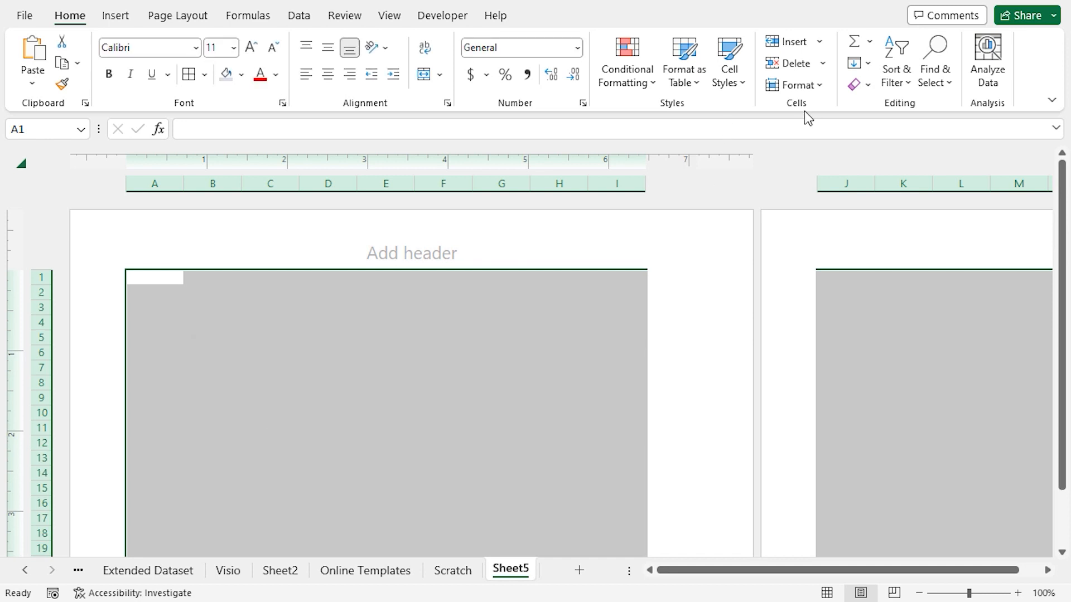
# Set the column width of all cells on Sheet5 to 0.5cm.
pyautogui.click(819, 88)
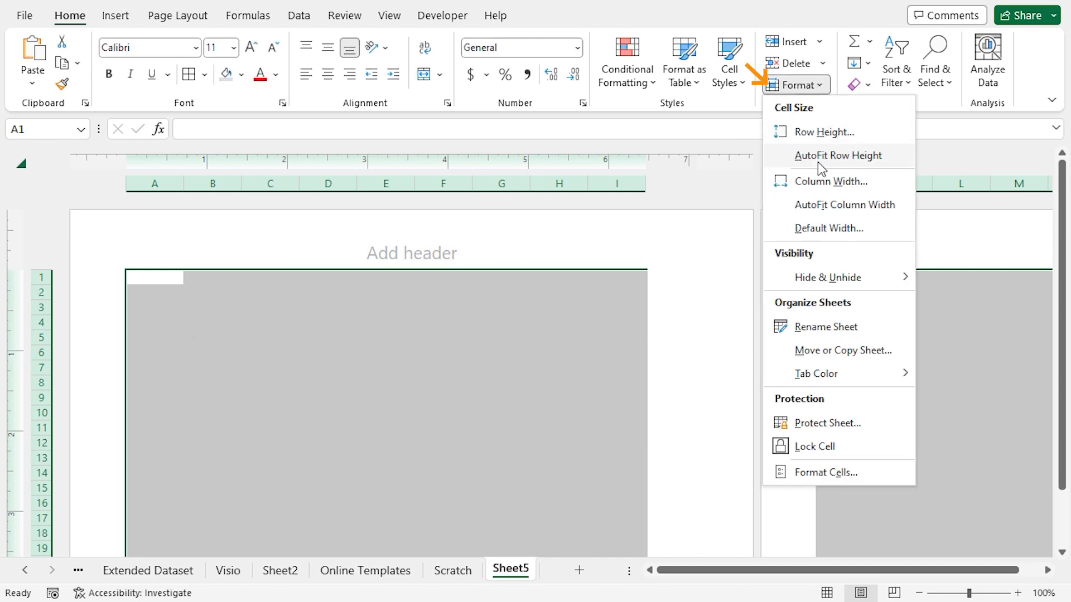
pyautogui.click(839, 189)
pyautogui.write('0.')
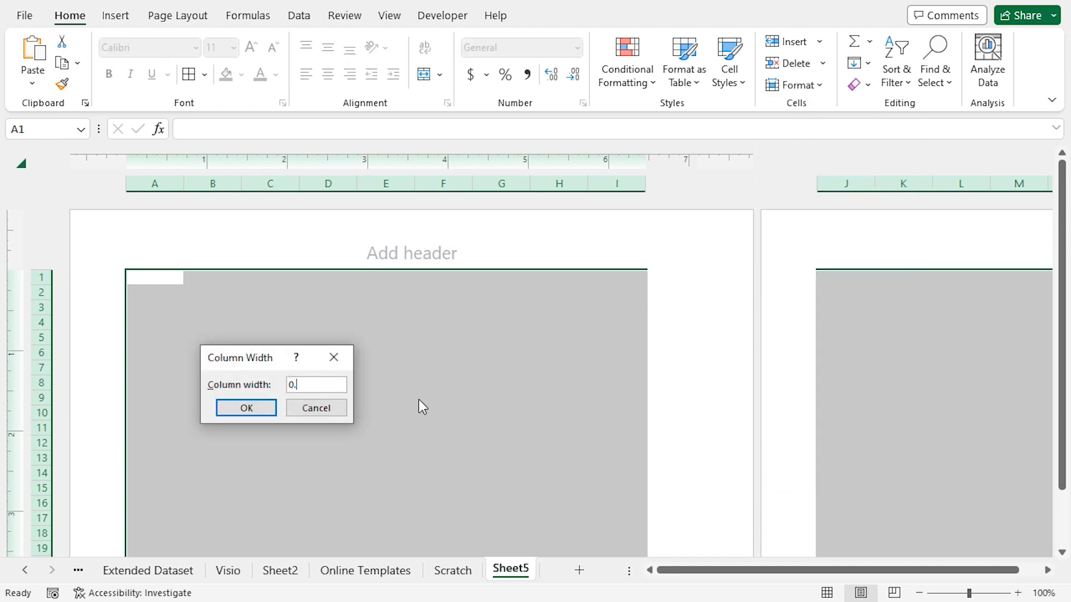
pyautogui.write('5cm')
pyautogui.click(254, 410)
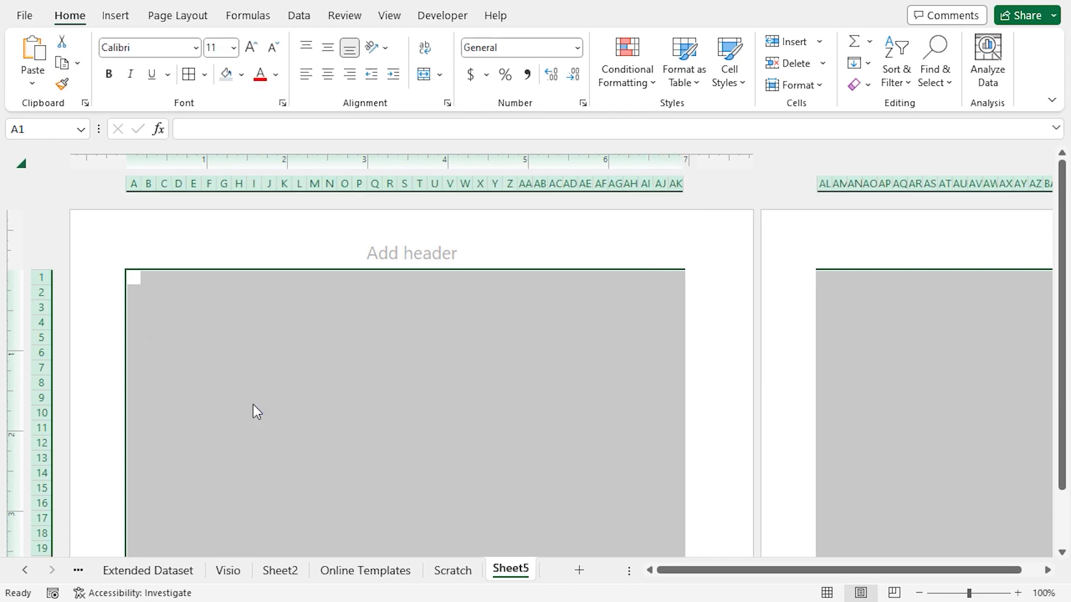
# Switch Sheet5 to Normal view and apply Outside Borders around the range A2:AH5.
pyautogui.click(394, 21)
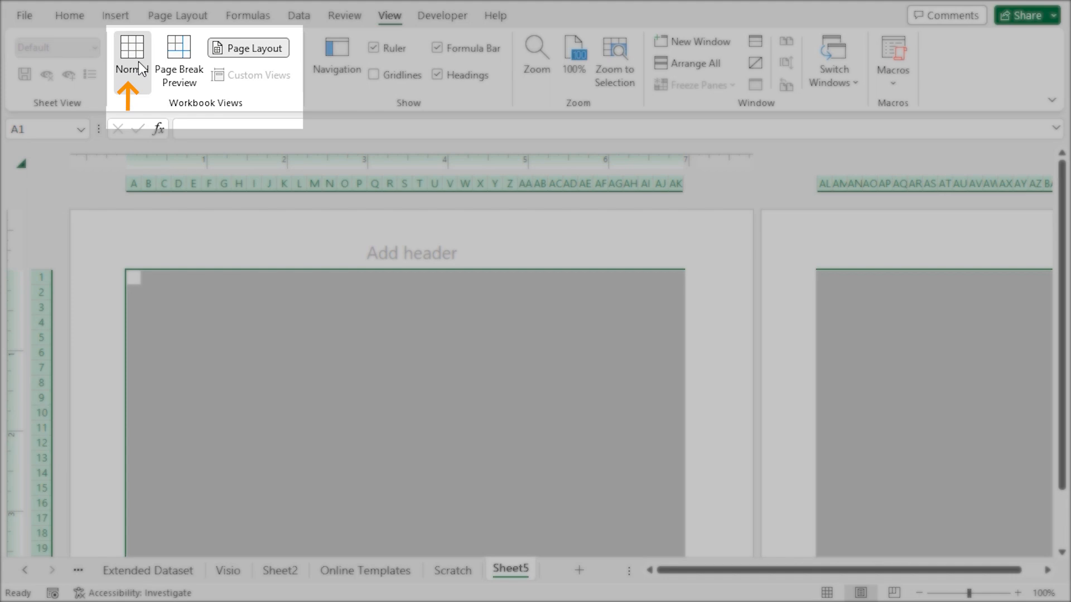
pyautogui.click(134, 63)
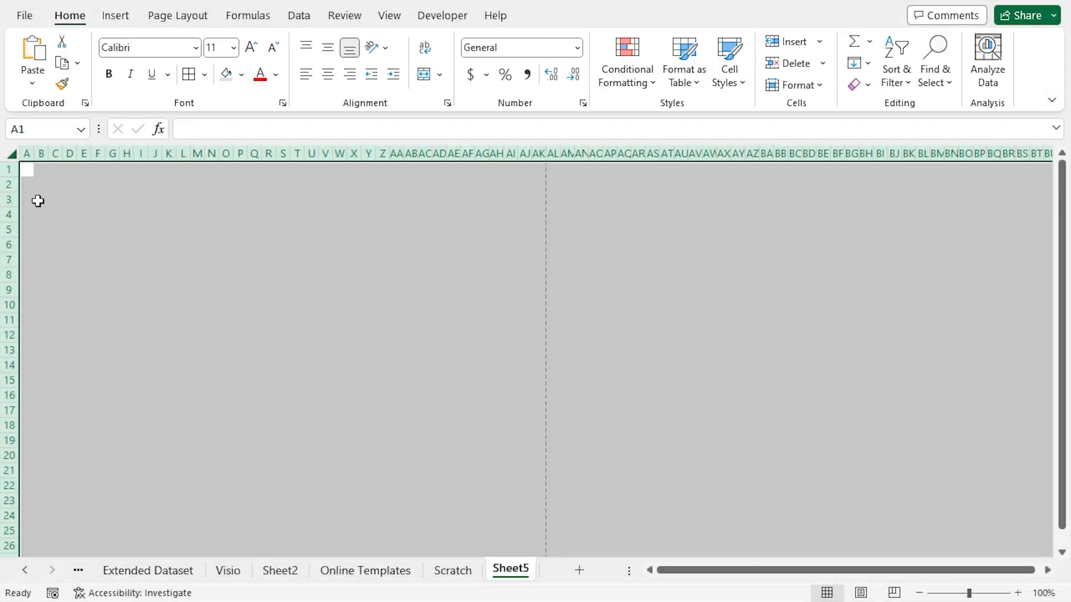
pyautogui.moveTo(26, 184); pyautogui.dragTo(501, 230)
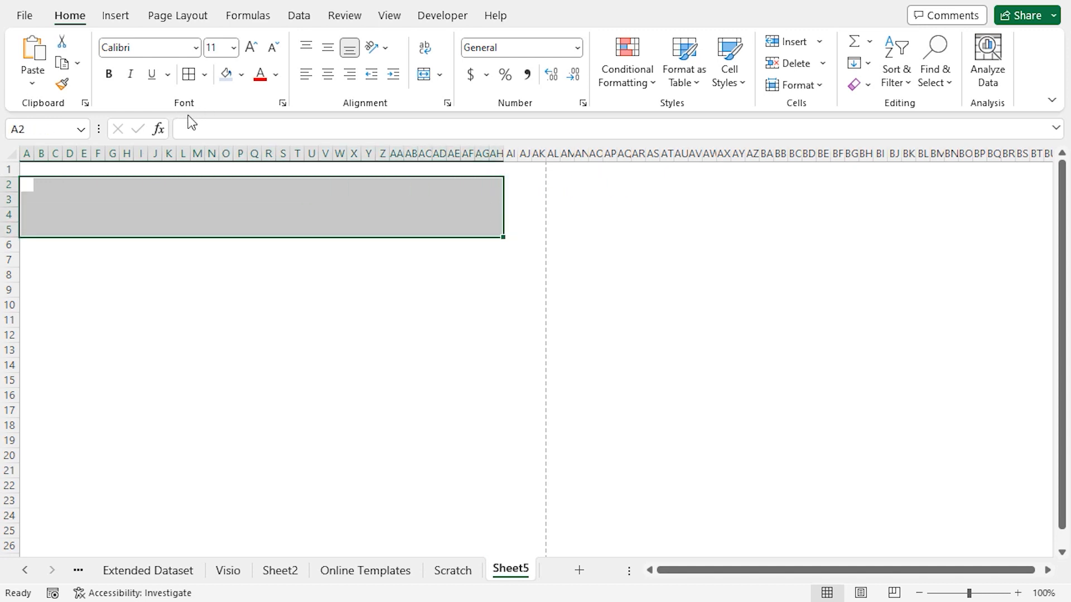
pyautogui.click(206, 76)
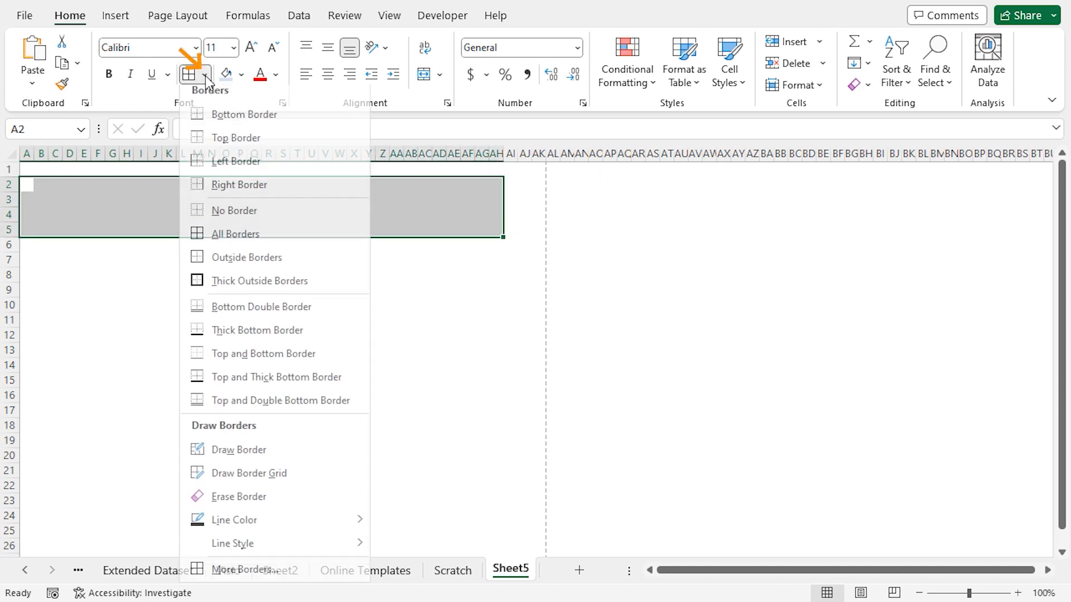
pyautogui.click(239, 268)
# Merge and center cells A2:A5 and apply All Borders to the merged cell.
pyautogui.moveTo(27, 186); pyautogui.dragTo(25, 229)
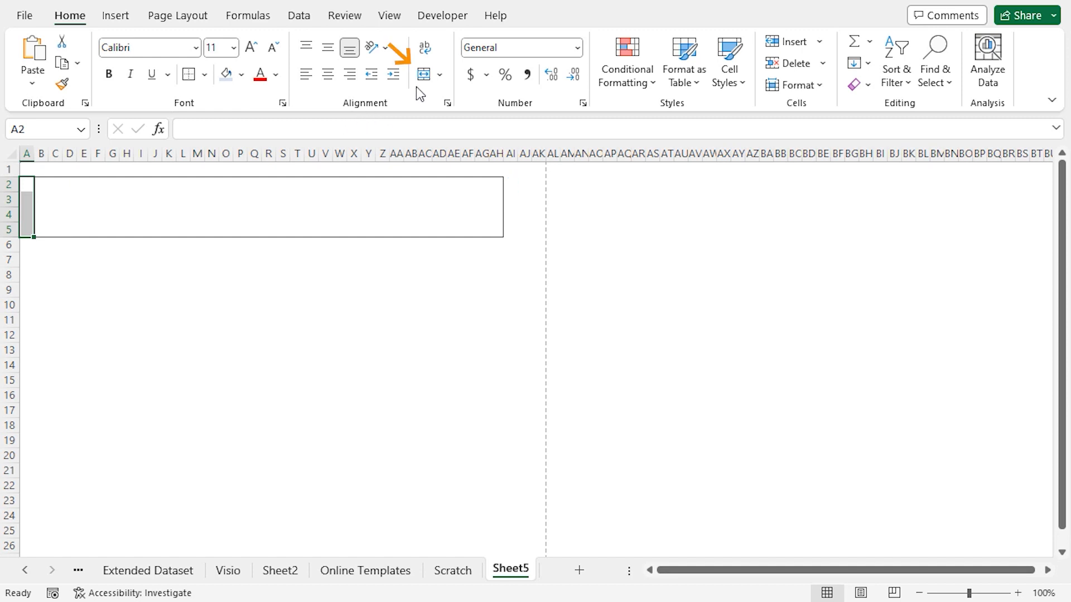
pyautogui.click(424, 75)
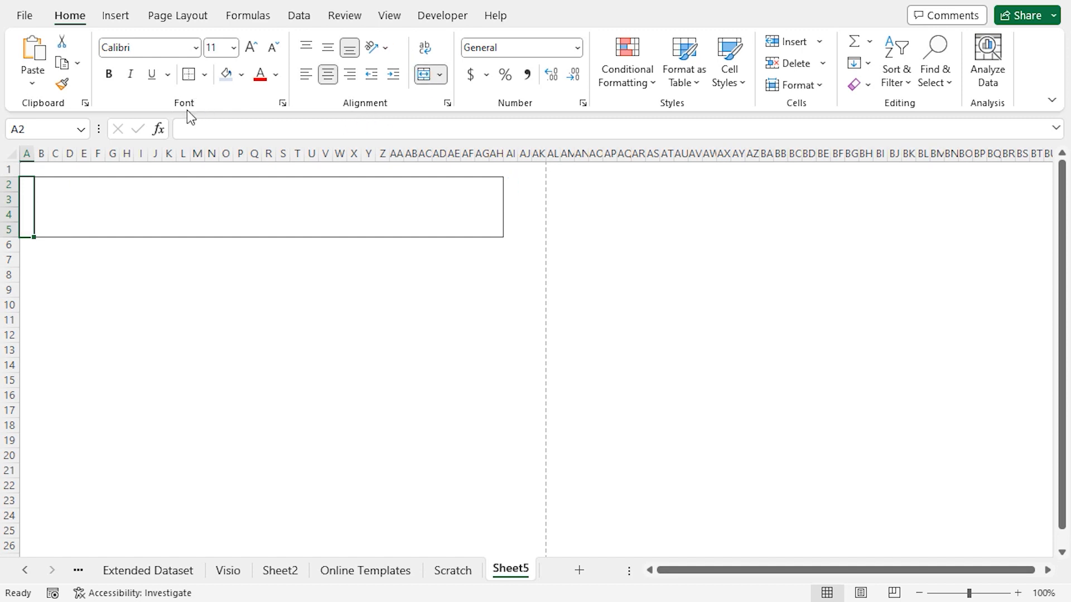
pyautogui.click(206, 76)
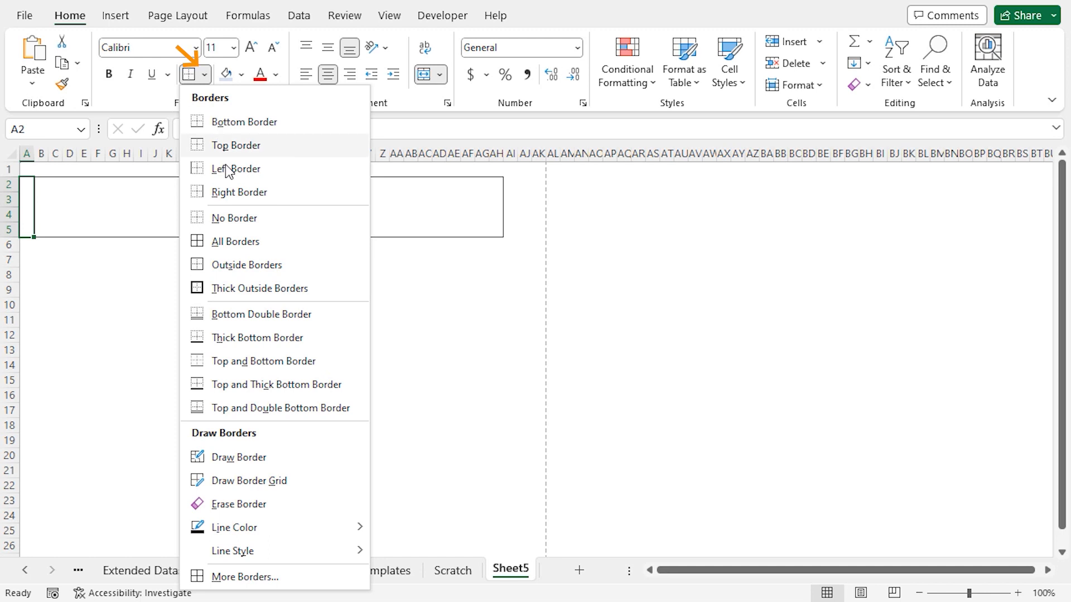
pyautogui.click(239, 245)
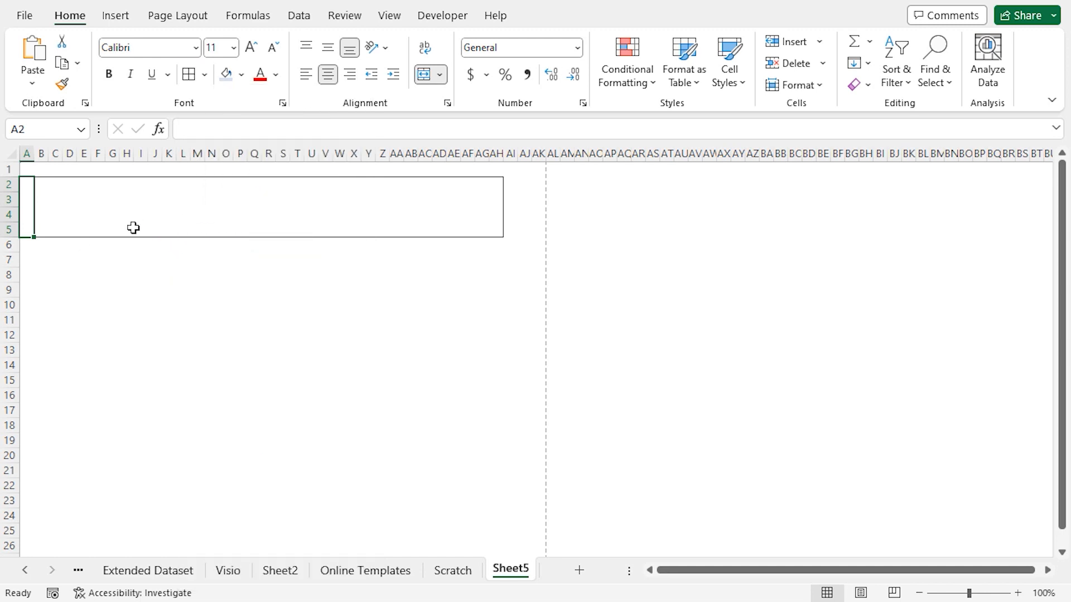
# Rotate the text orientation of merged cell A2 to 90 degrees and make its font bold.
pyautogui.click(447, 103)
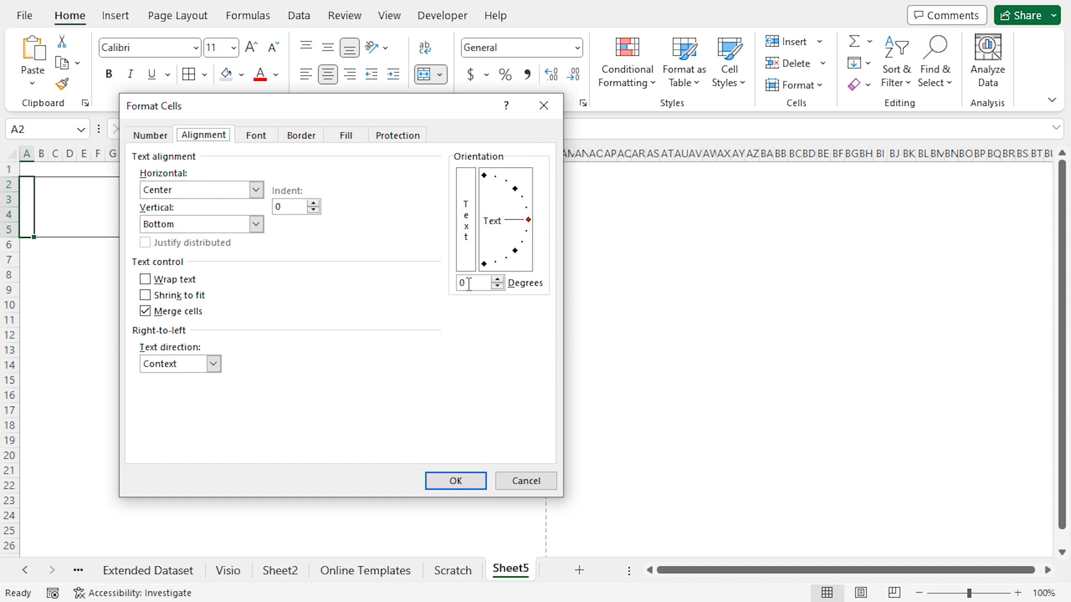
pyautogui.write('90')
pyautogui.click(455, 479)
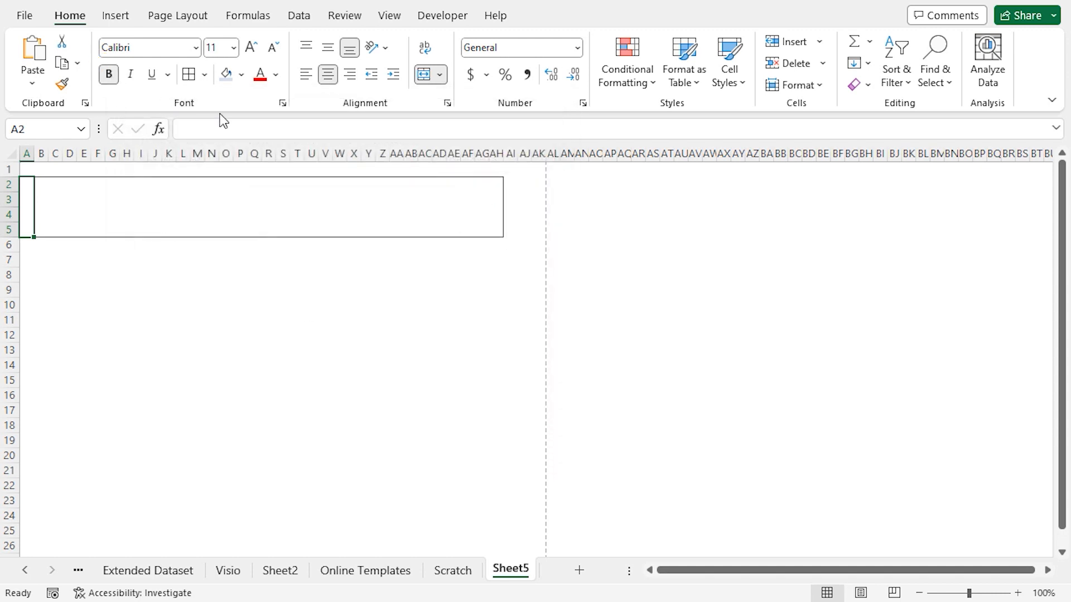
# Fill merged cell A2 with light blue and enter the label "Function 1".
pyautogui.click(241, 78)
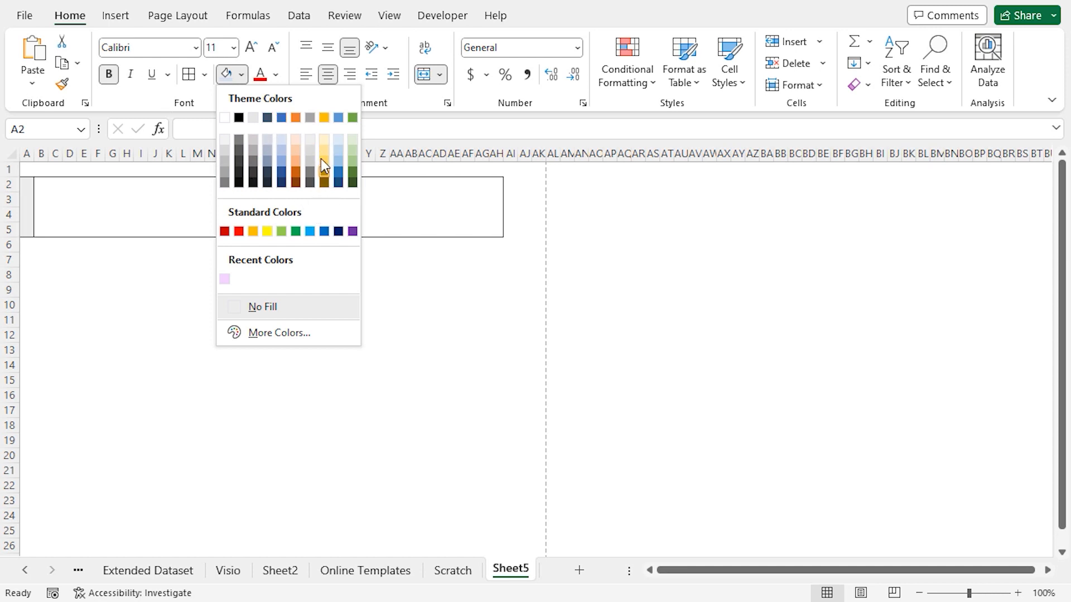
pyautogui.click(282, 139)
pyautogui.click(214, 131)
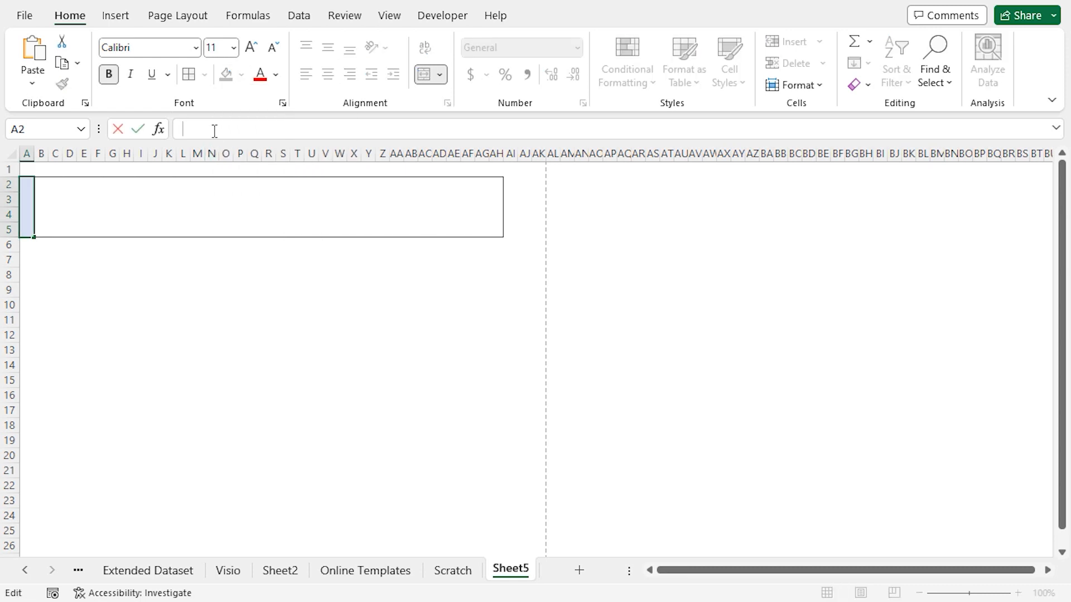
pyautogui.write('Function 1')
pyautogui.press('Return')
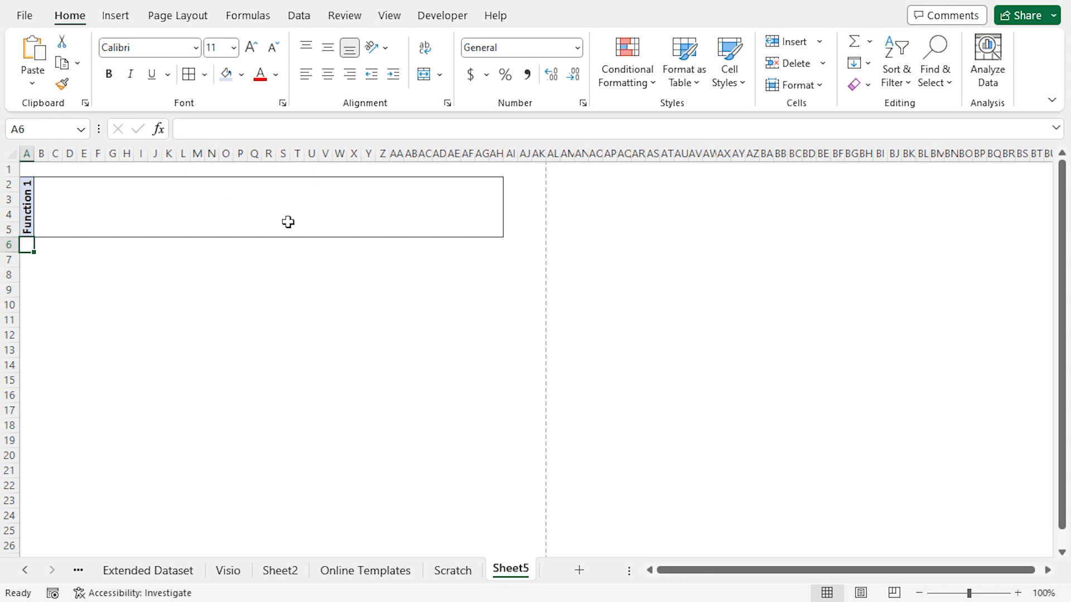
# Copy the Function 1 lane A2:AH5 and paste it three times below, into rows 6 to 17.
pyautogui.moveTo(29, 184); pyautogui.dragTo(501, 212)
pyautogui.hotkey('ctrl', 'c')
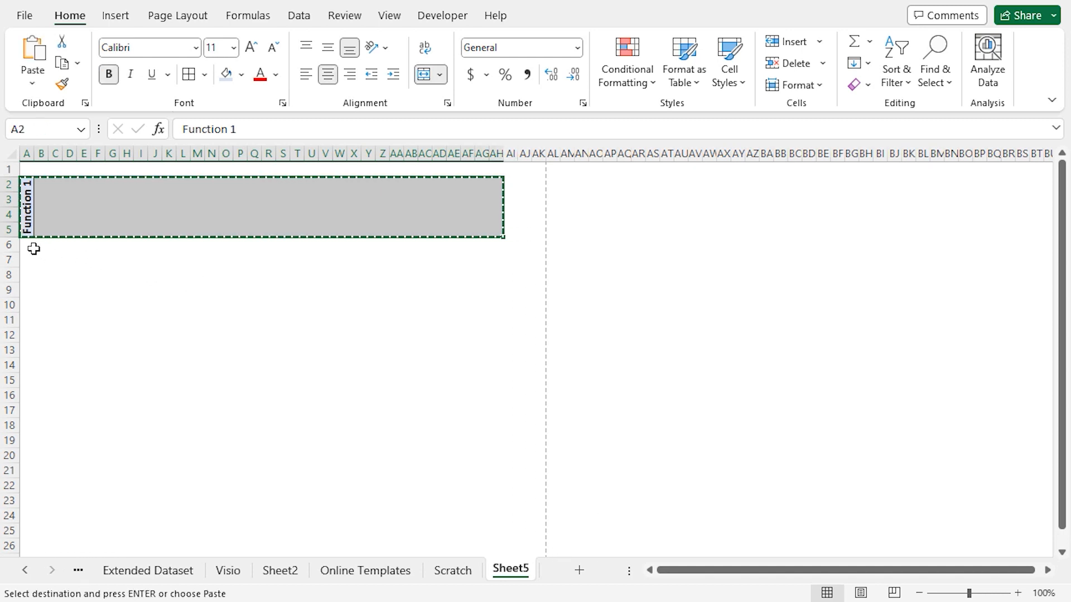
pyautogui.moveTo(26, 280); pyautogui.dragTo(28, 411)
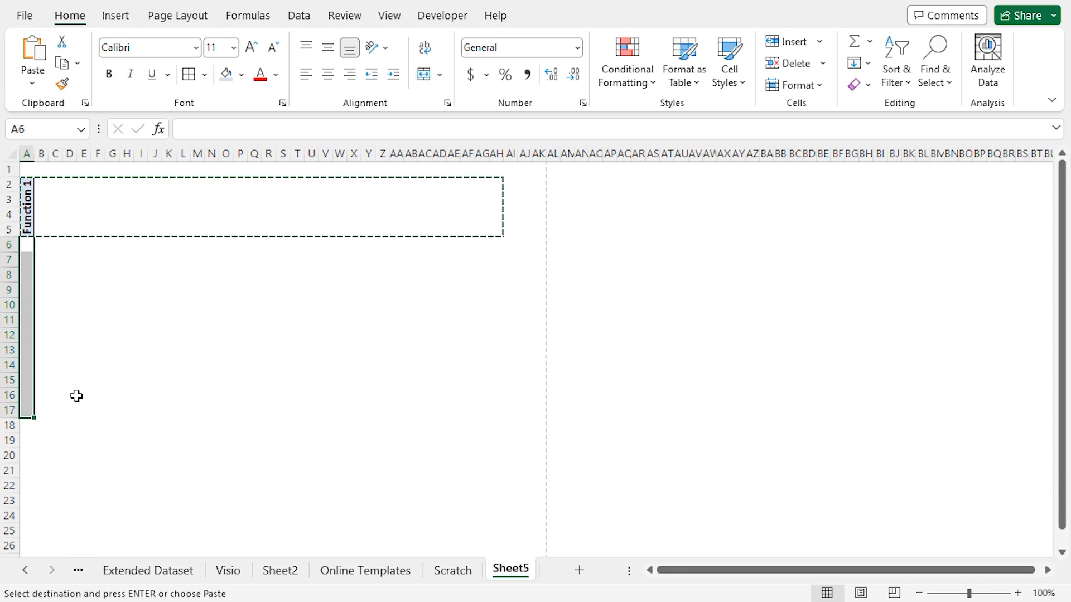
pyautogui.hotkey('ctrl', 'v')
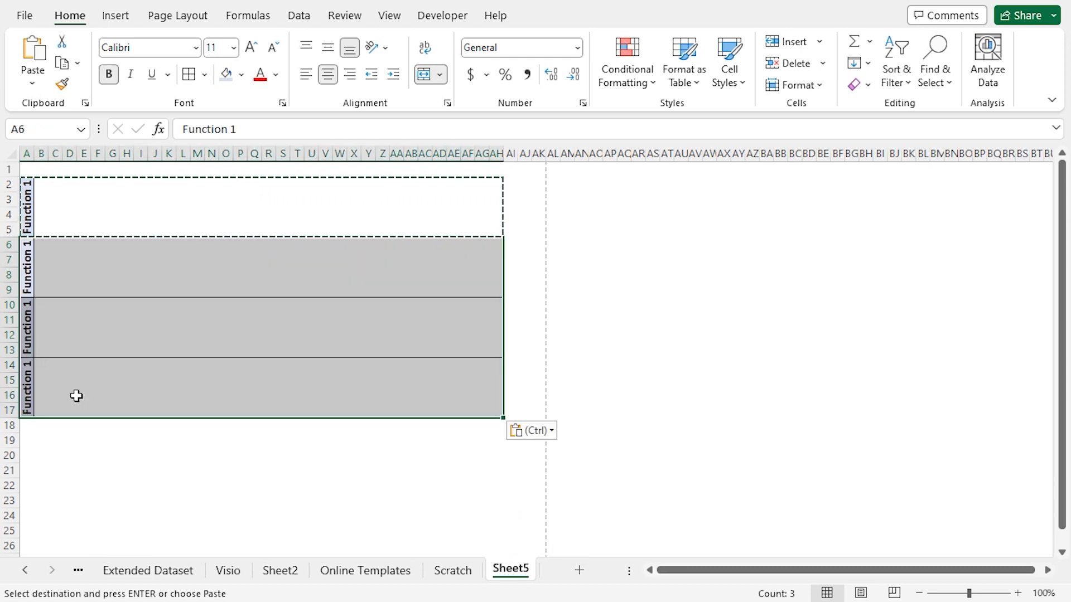
pyautogui.press('Escape')
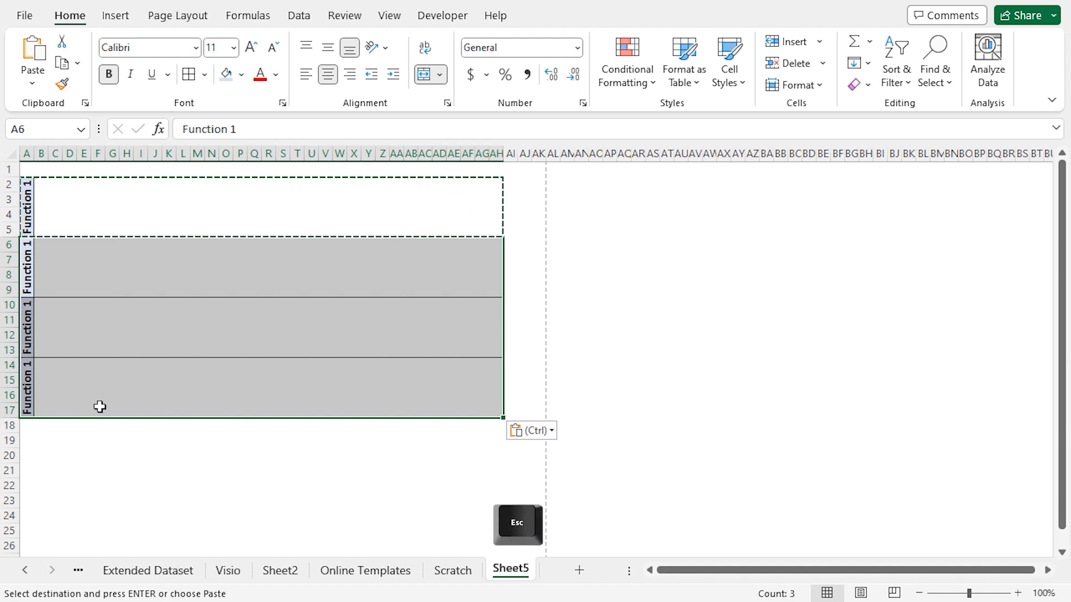
# Relabel the three copied lanes as Function 2, Function 3 and Function 4.
pyautogui.click(28, 260)
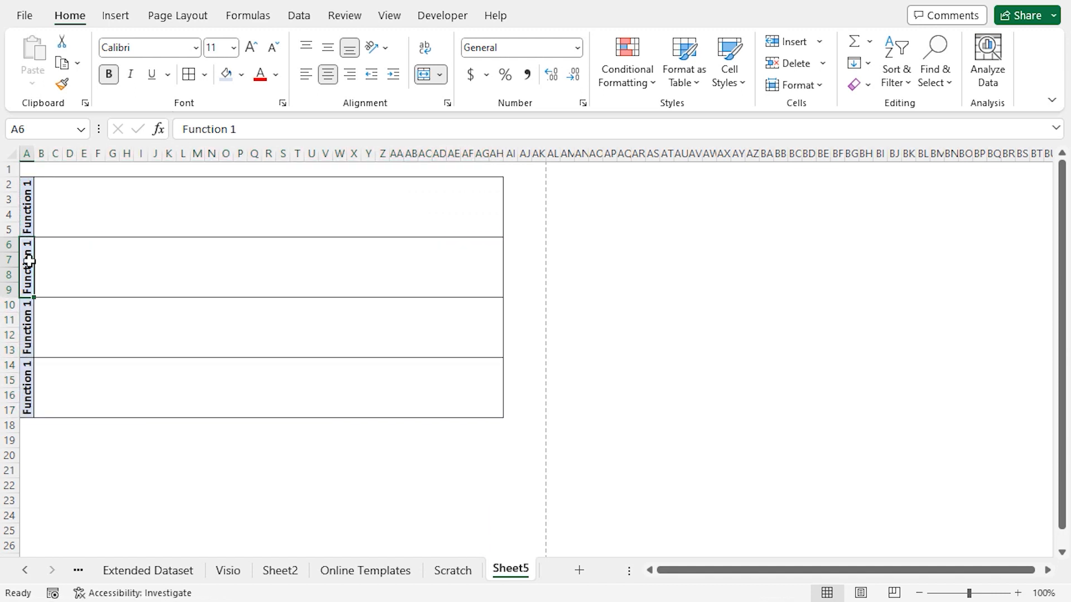
pyautogui.click(245, 127)
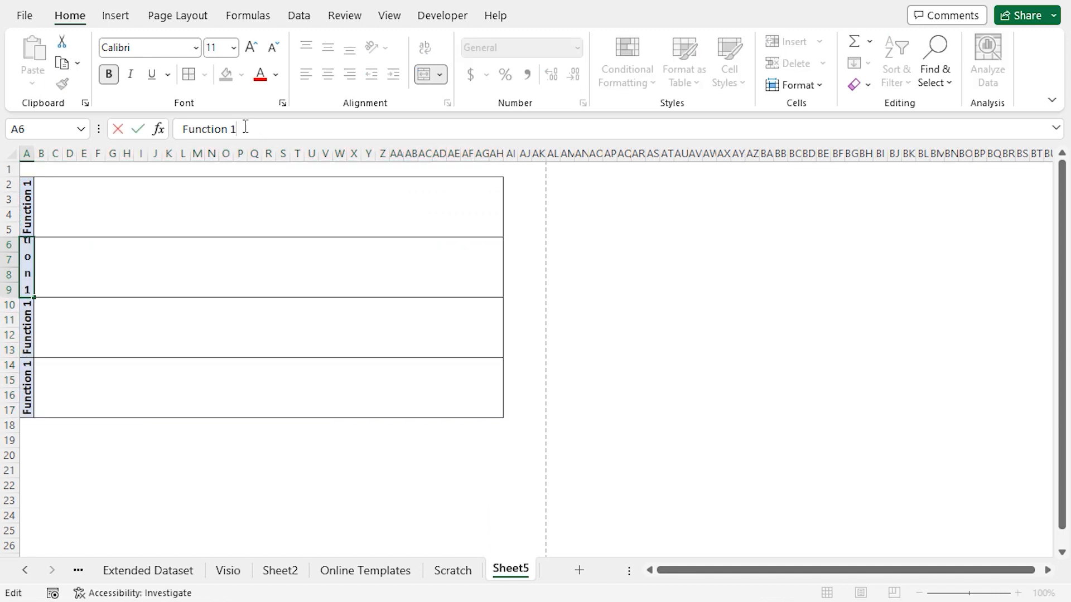
pyautogui.write('2')
pyautogui.press('Return')
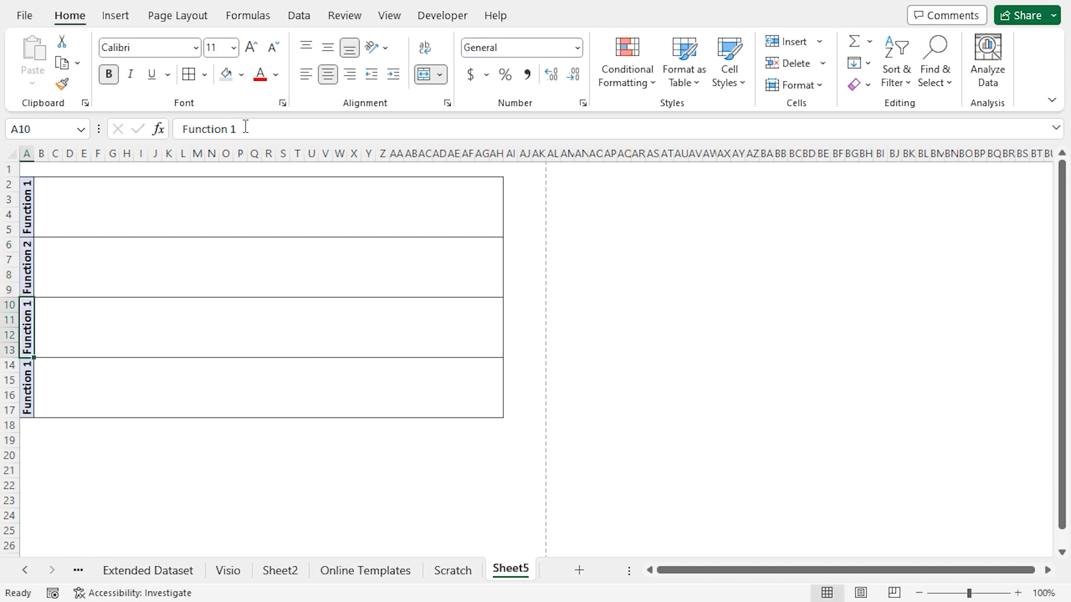
pyautogui.click(246, 128)
pyautogui.press('BackSpace')
pyautogui.write('3')
pyautogui.press('Return')
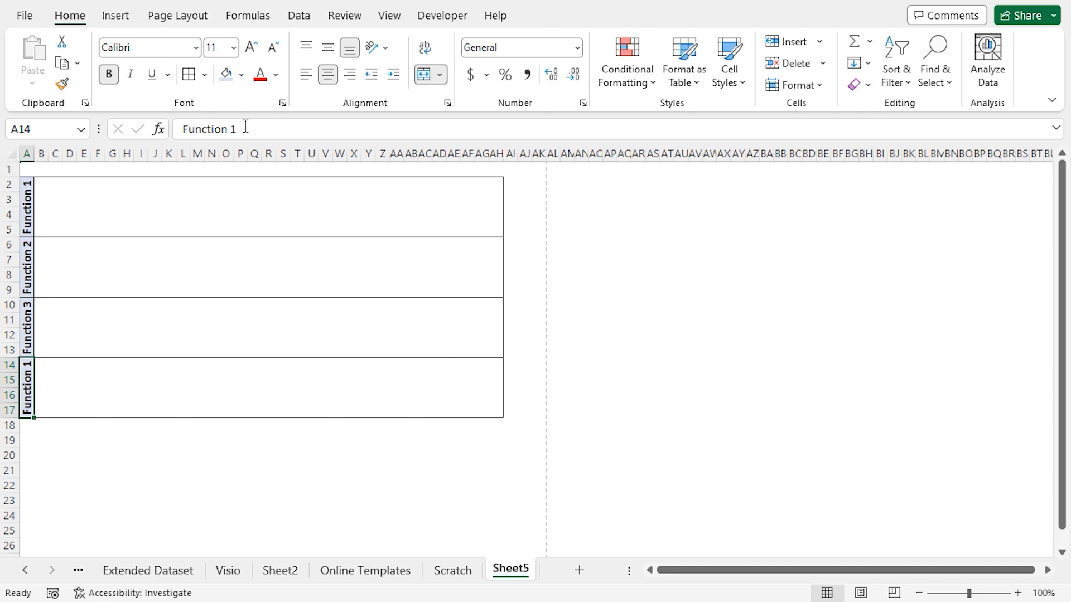
pyautogui.click(246, 127)
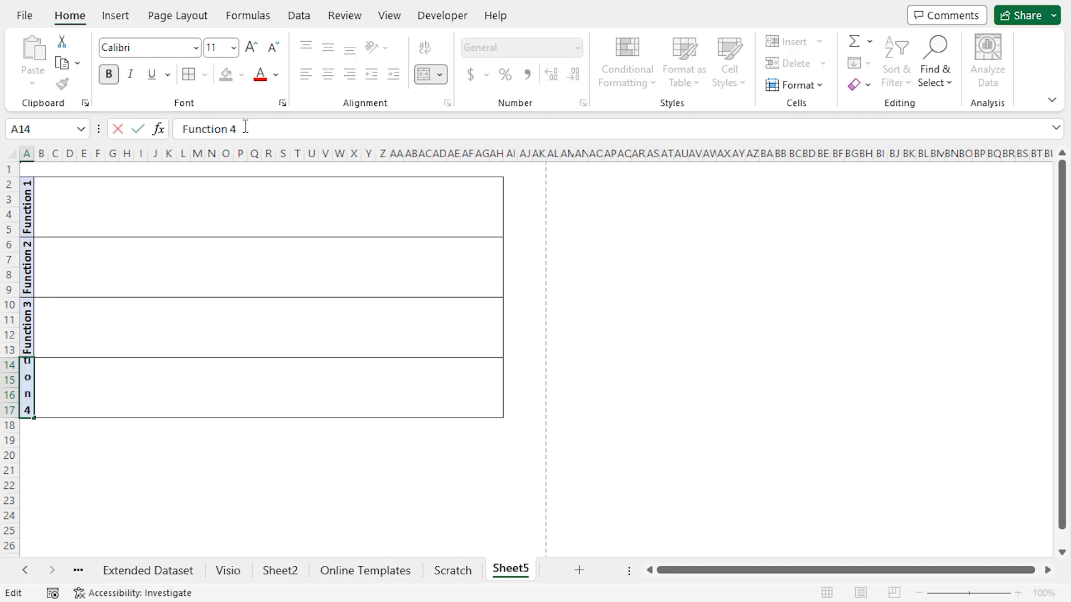
pyautogui.write('4')
pyautogui.press('Return')
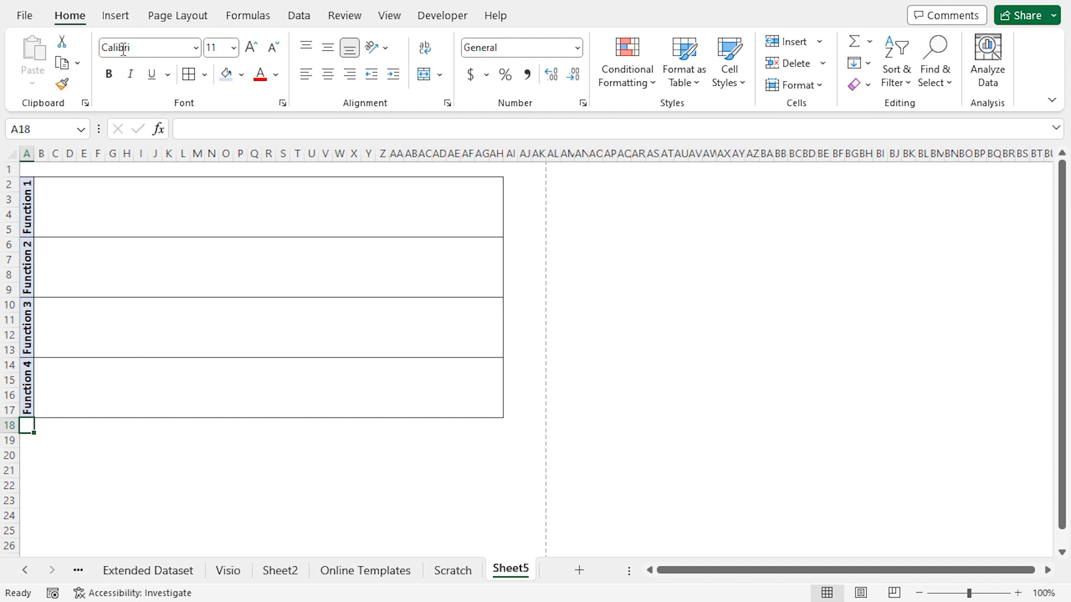
# Draw a Flowchart Terminator shape about 0.49" high and 1.07" wide at the start of the Function 1 lane and fill it light gold.
pyautogui.click(114, 17)
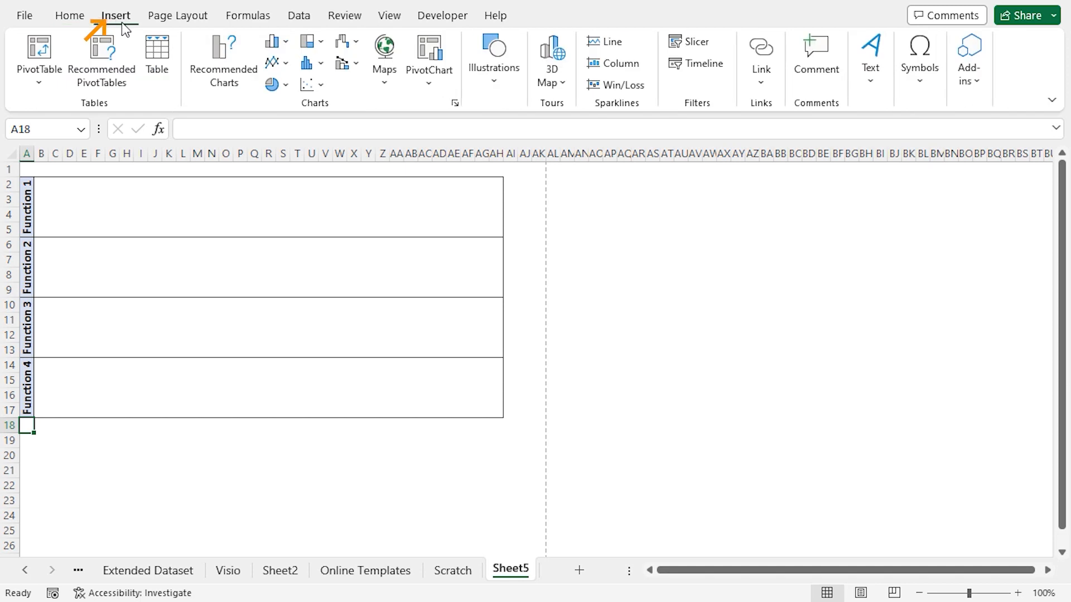
pyautogui.click(495, 79)
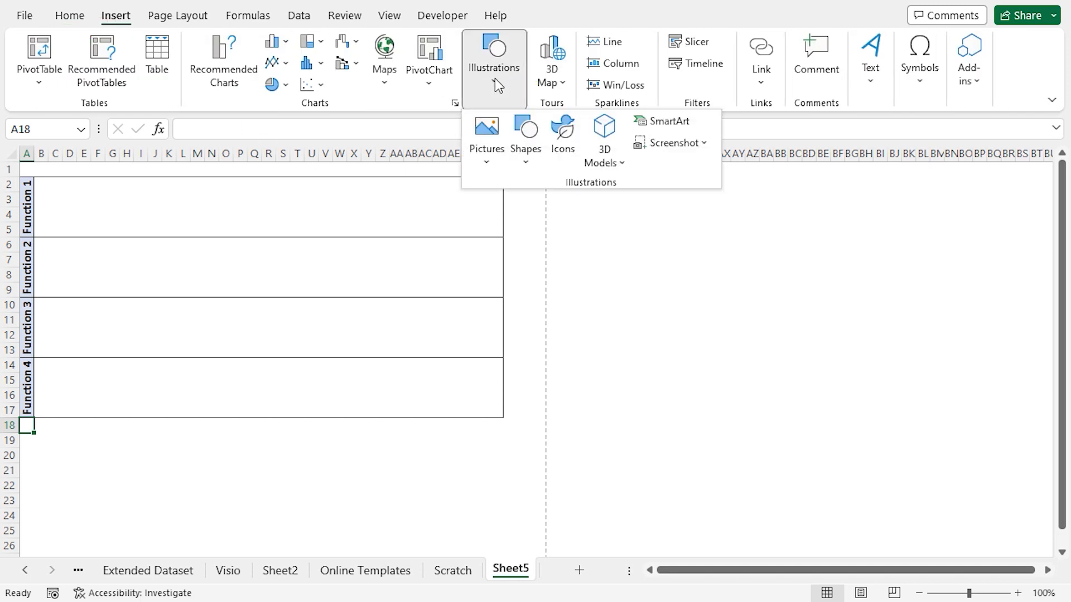
pyautogui.click(526, 162)
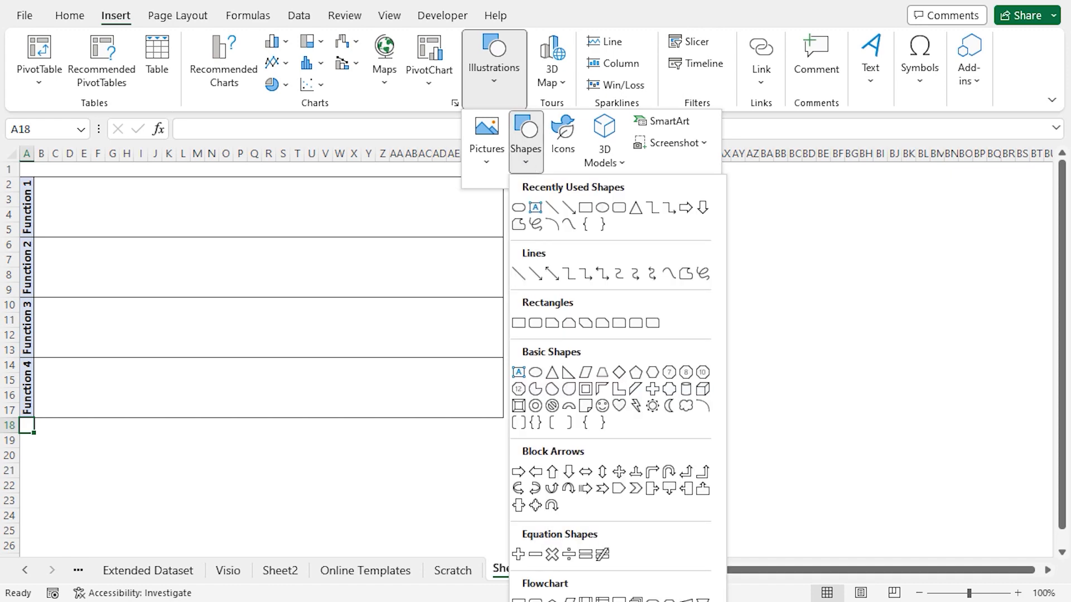
pyautogui.moveTo(693, 601); pyautogui.dragTo(693, 537)
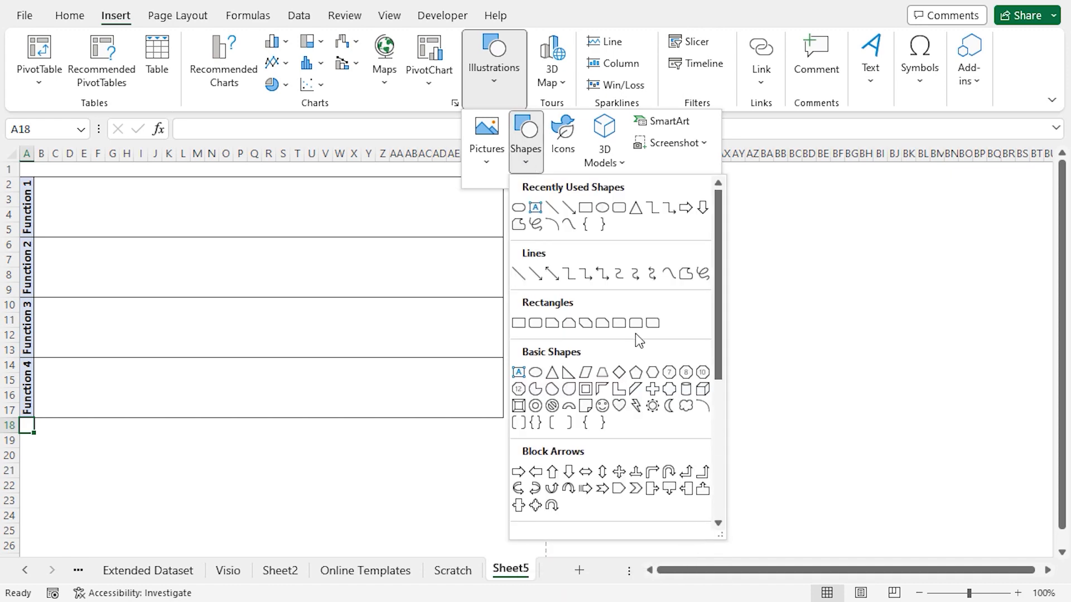
pyautogui.scroll(-3, 608, 333)
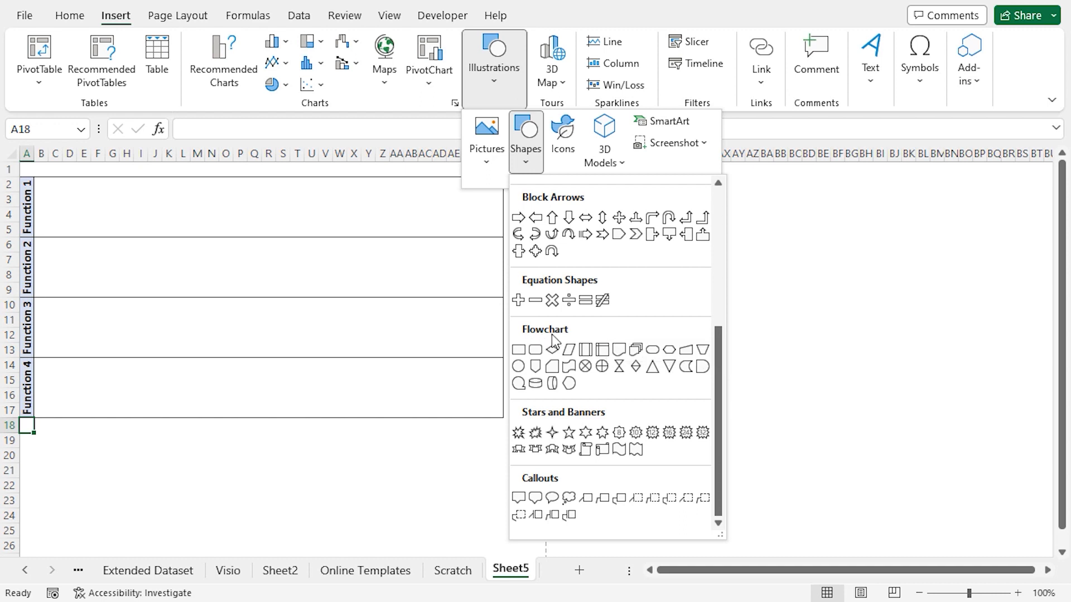
pyautogui.click(653, 351)
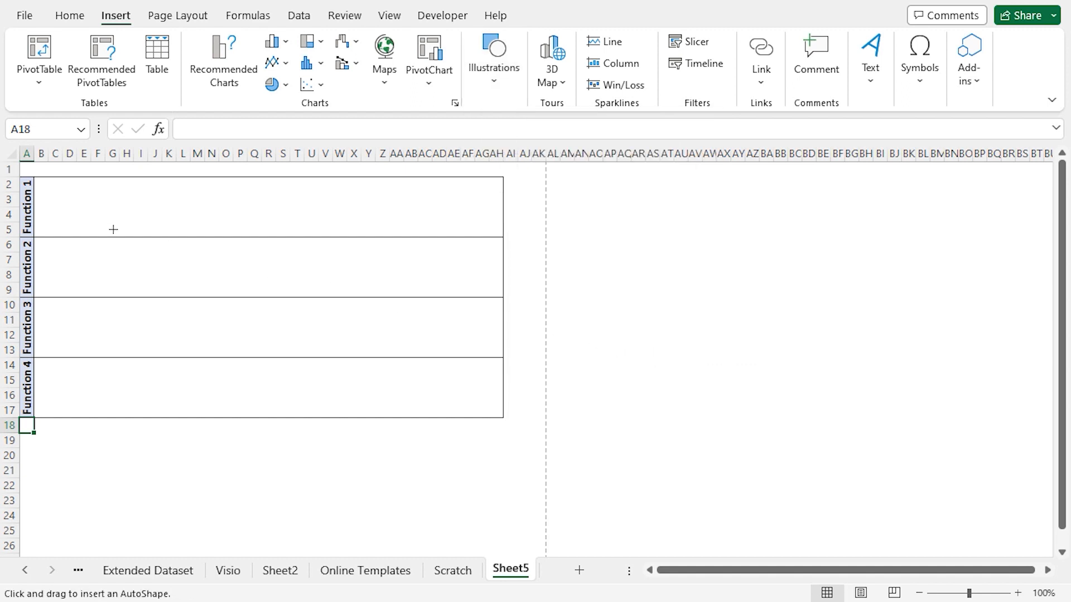
pyautogui.moveTo(41, 186); pyautogui.dragTo(128, 225)
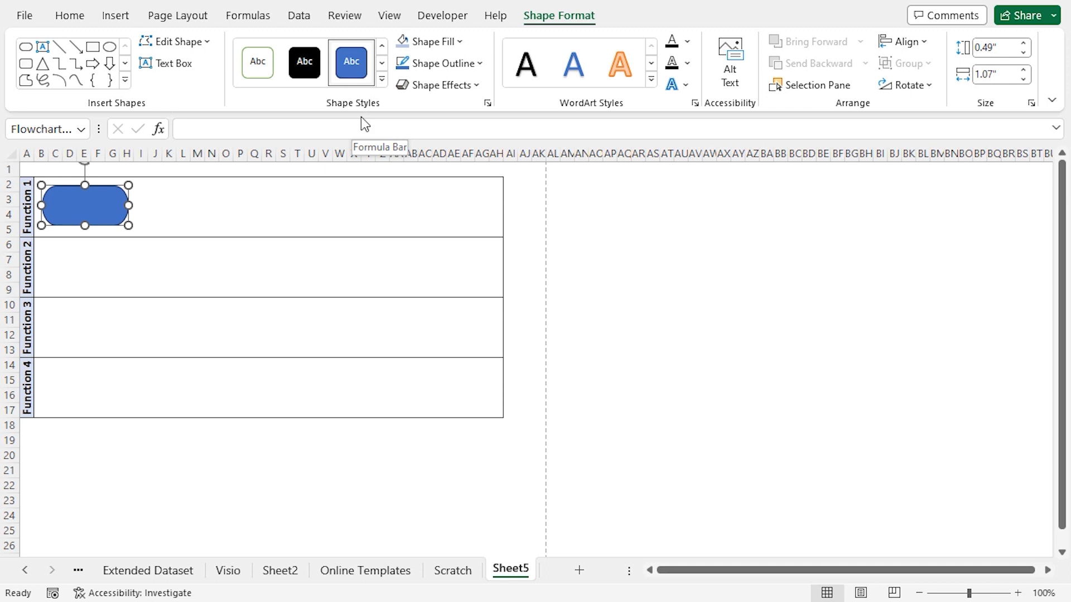
pyautogui.click(460, 42)
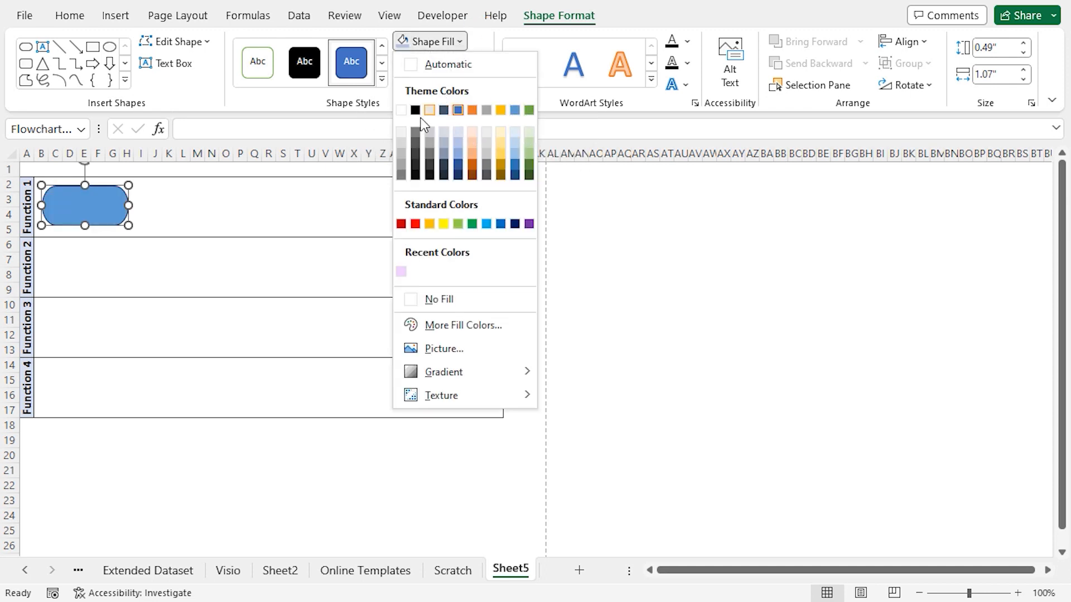
pyautogui.click(499, 141)
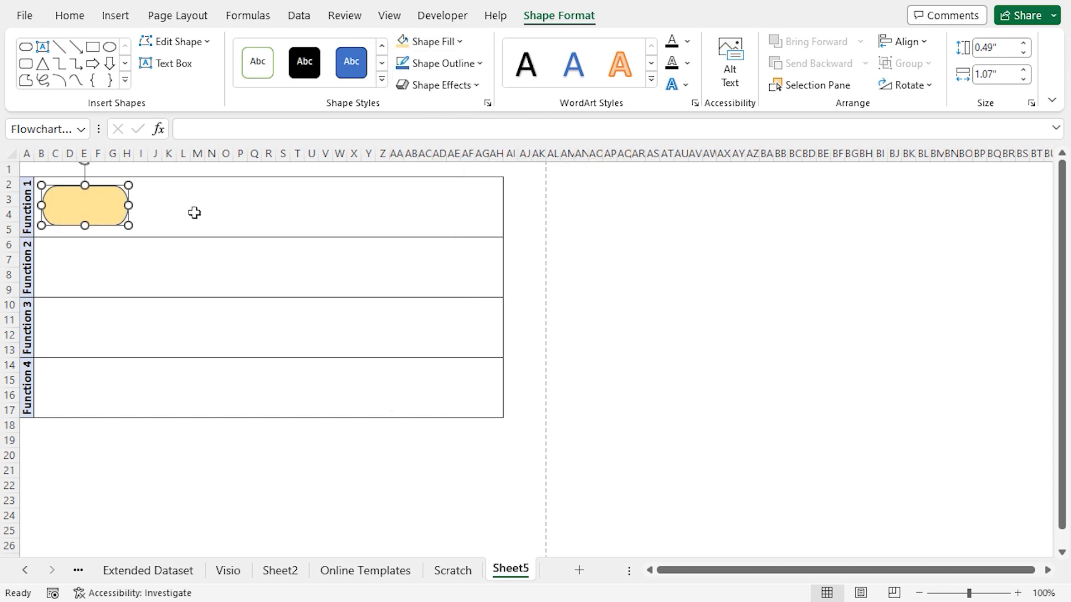
# Add the text "Start" to the terminator shape and centre it horizontally and vertically.
pyautogui.rightClick(107, 196)
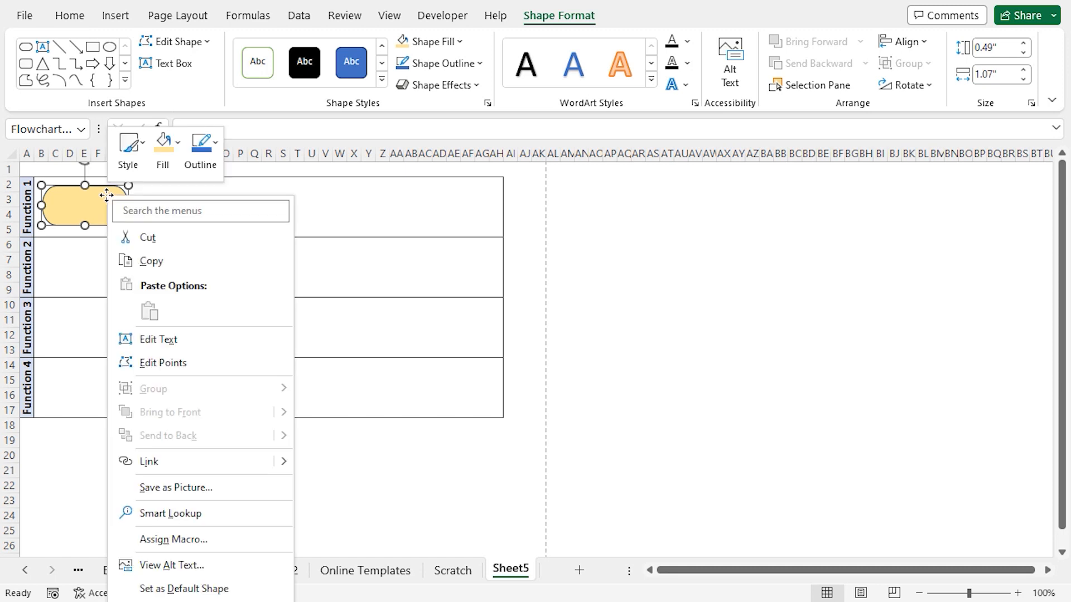
pyautogui.click(162, 349)
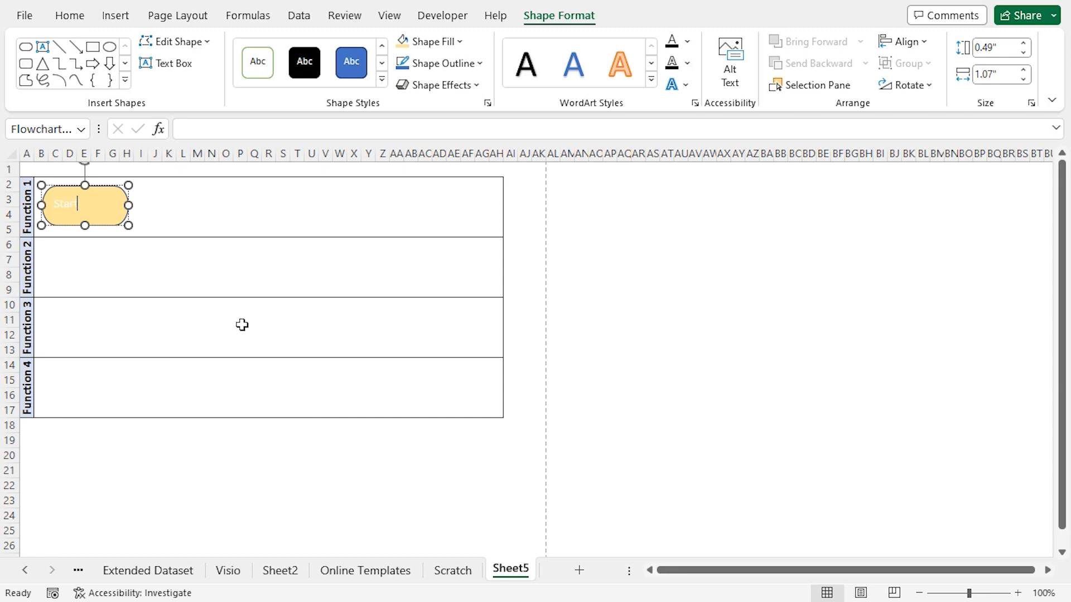
pyautogui.doubleClick(78, 202)
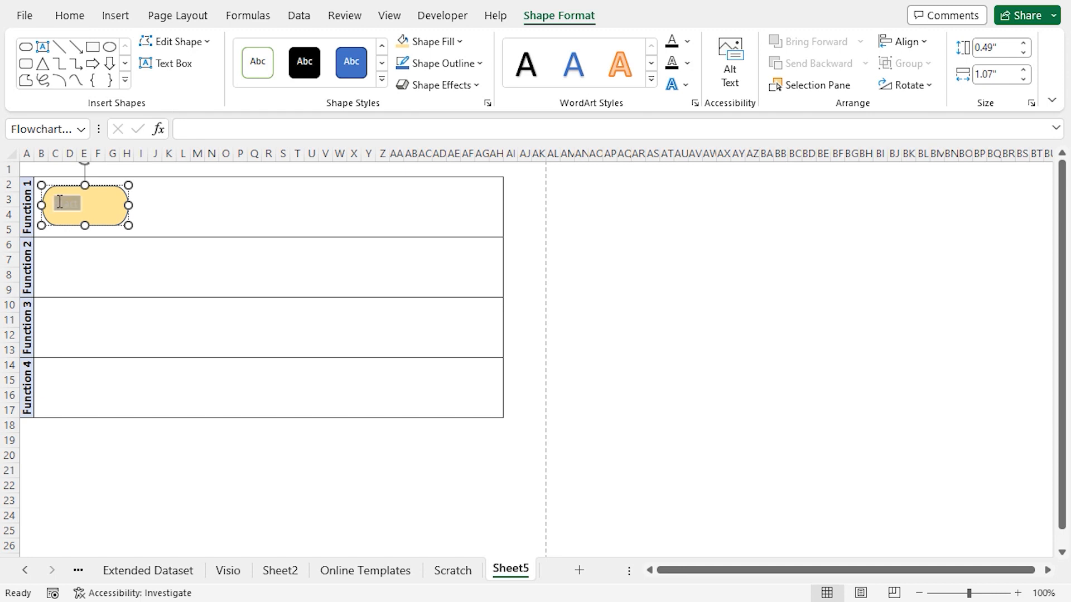
pyautogui.click(74, 22)
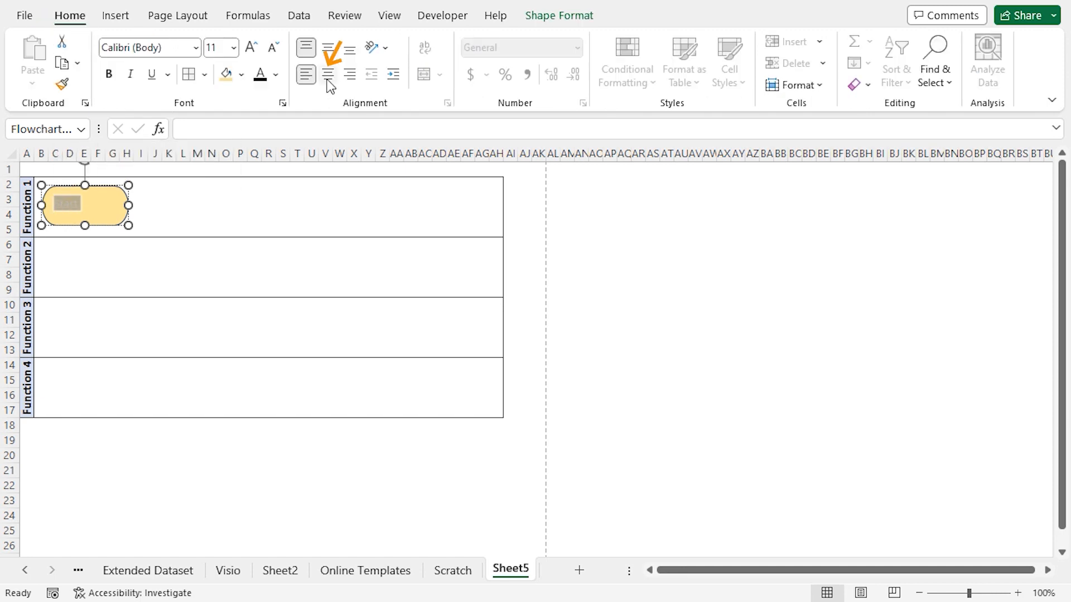
pyautogui.click(330, 78)
pyautogui.click(328, 48)
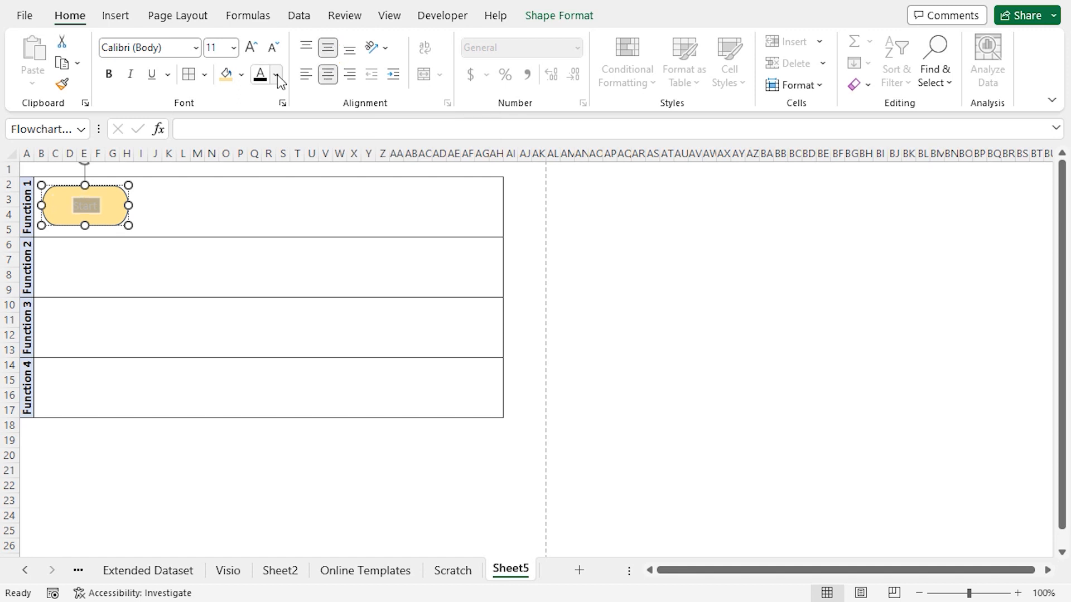
# Format the "Start" text as black, bold, size 12.
pyautogui.click(277, 74)
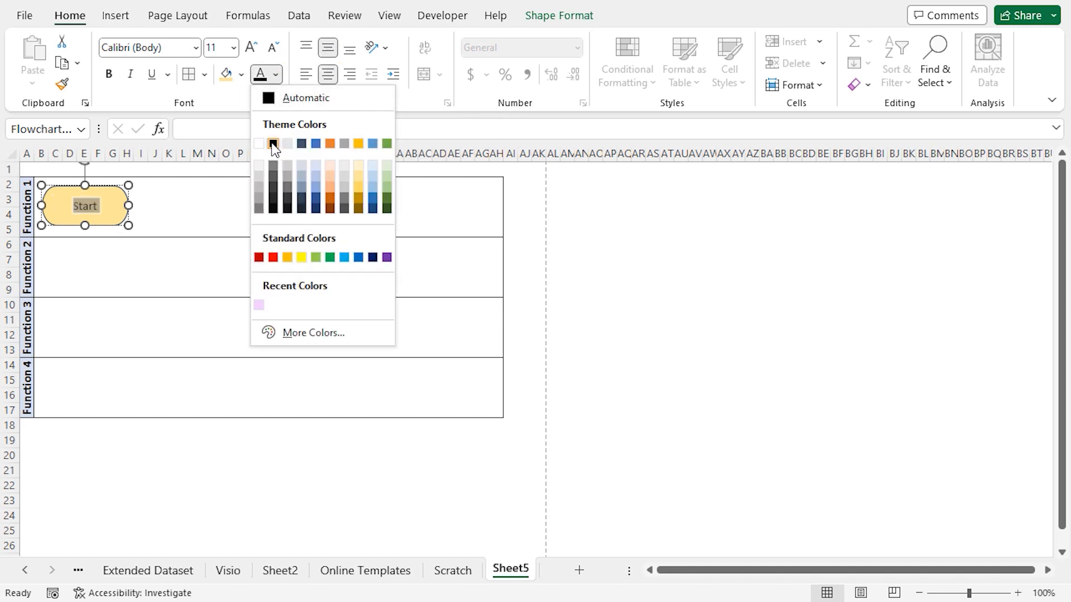
pyautogui.click(276, 146)
pyautogui.click(252, 47)
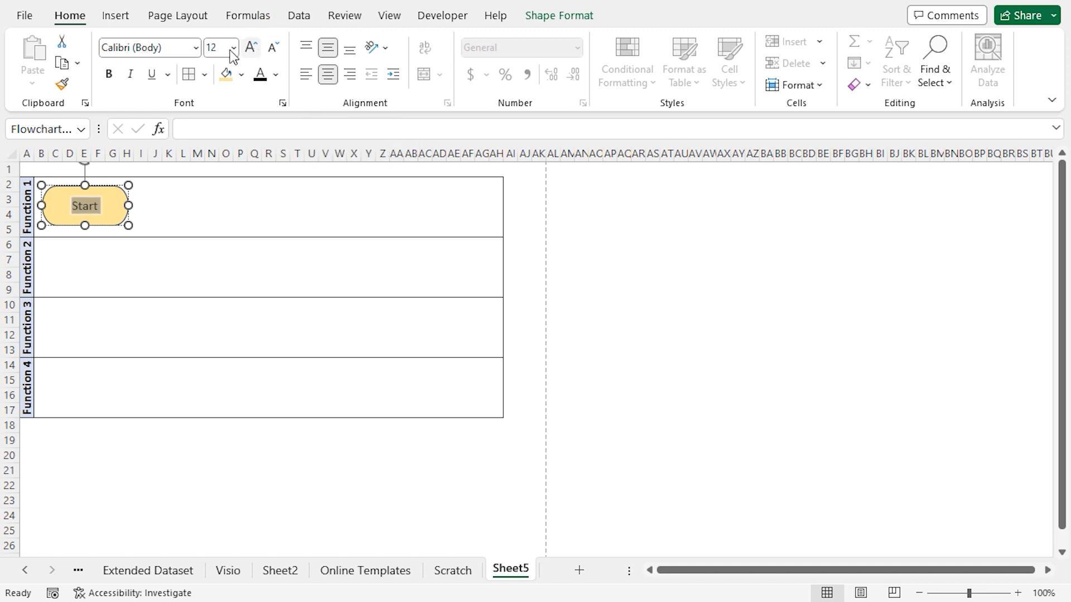
pyautogui.click(111, 77)
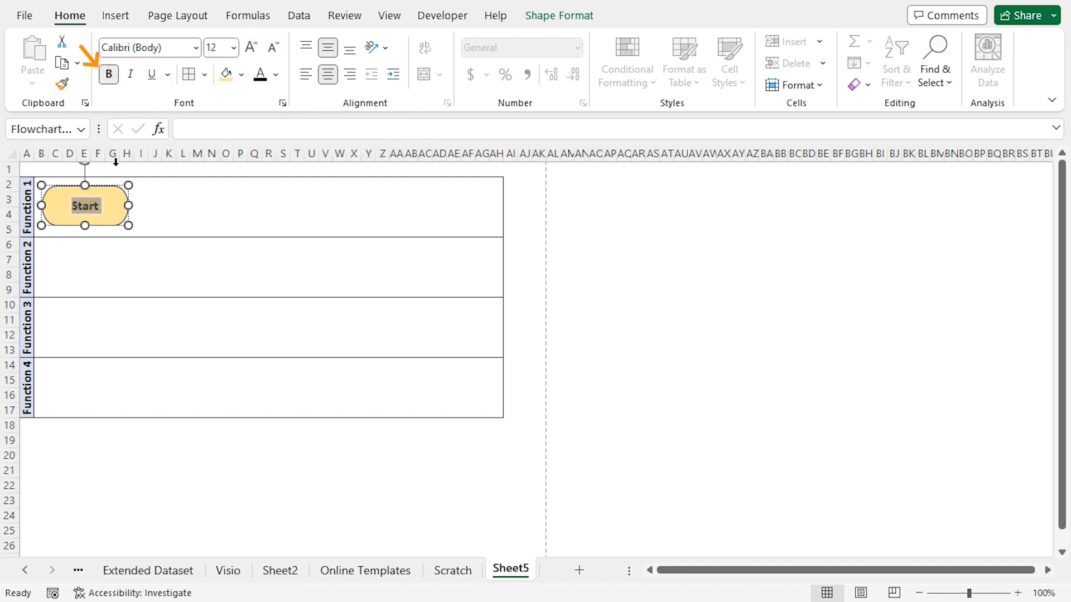
# Draw a rectangle about 0.38" high and 1.24" wide after Start in the Function 1 lane and fill it light blue.
pyautogui.click(550, 19)
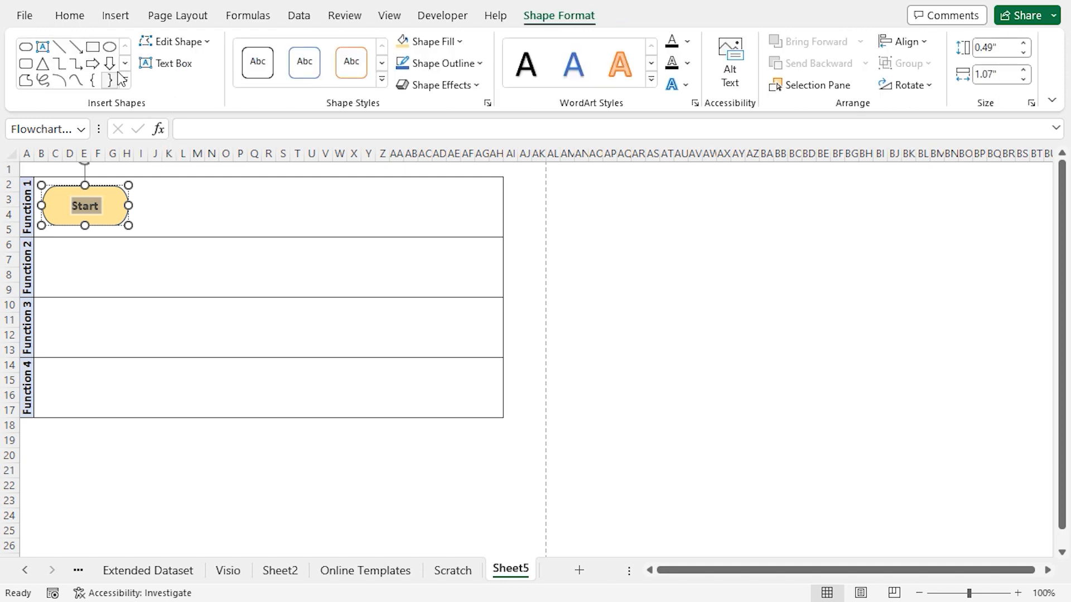
pyautogui.click(93, 47)
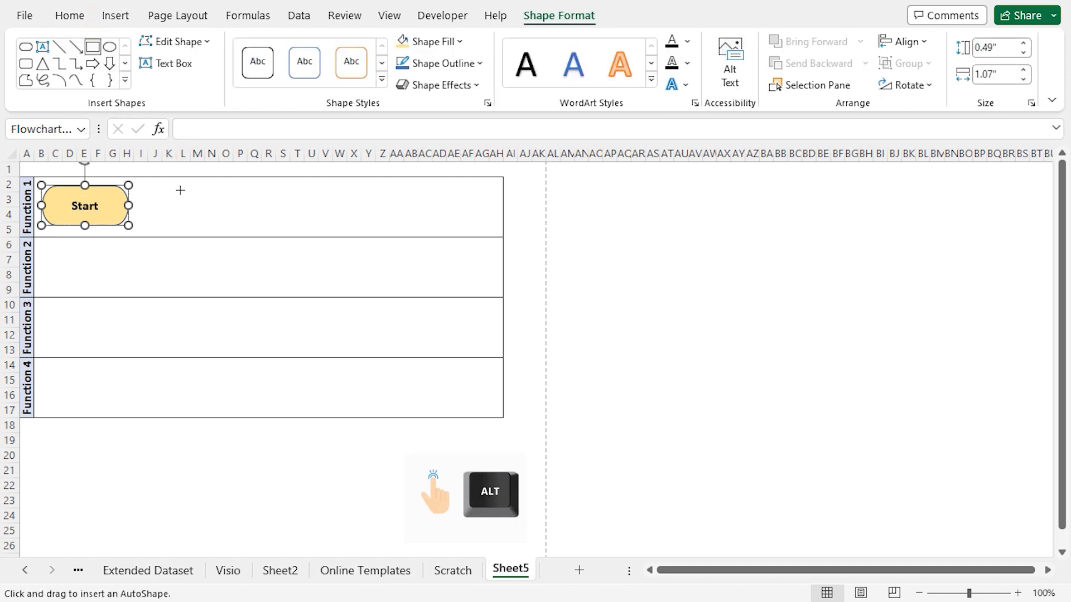
pyautogui.moveTo(175, 191); pyautogui.dragTo(276, 222)
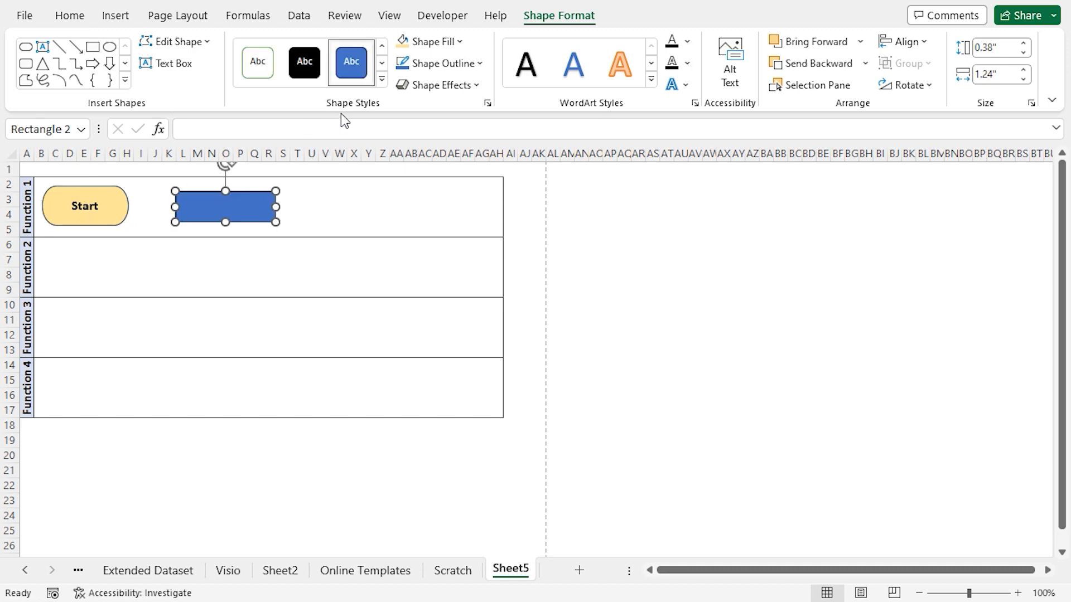
pyautogui.click(460, 42)
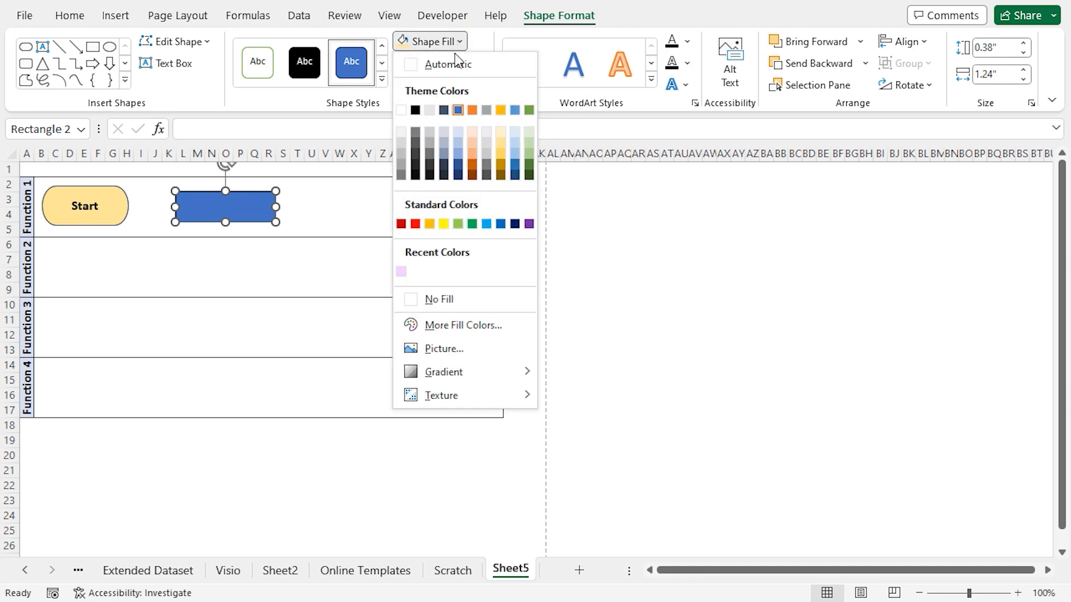
pyautogui.click(459, 144)
# Add the text "Step 1" to the blue rectangle and centre it horizontally and vertically.
pyautogui.rightClick(257, 204)
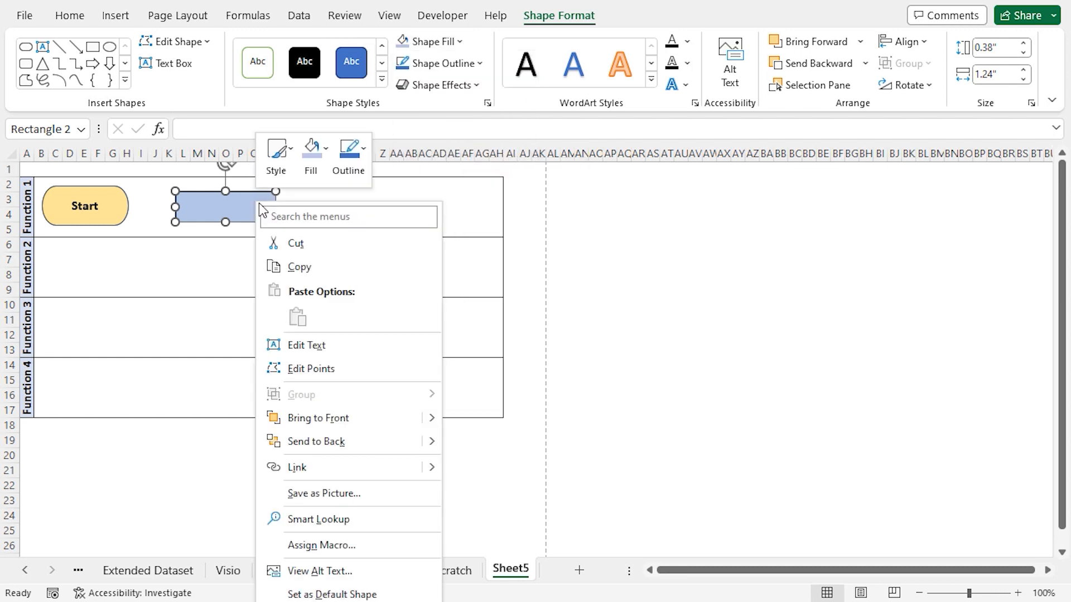
pyautogui.click(319, 349)
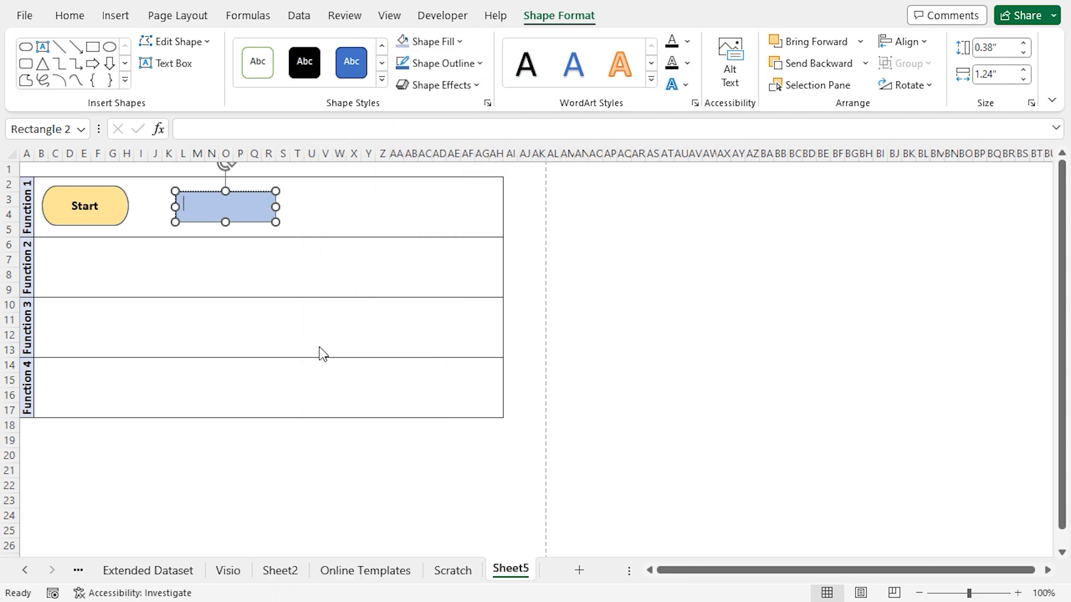
pyautogui.write('Step')
pyautogui.write('1')
pyautogui.moveTo(217, 204); pyautogui.dragTo(186, 205)
pyautogui.click(70, 15)
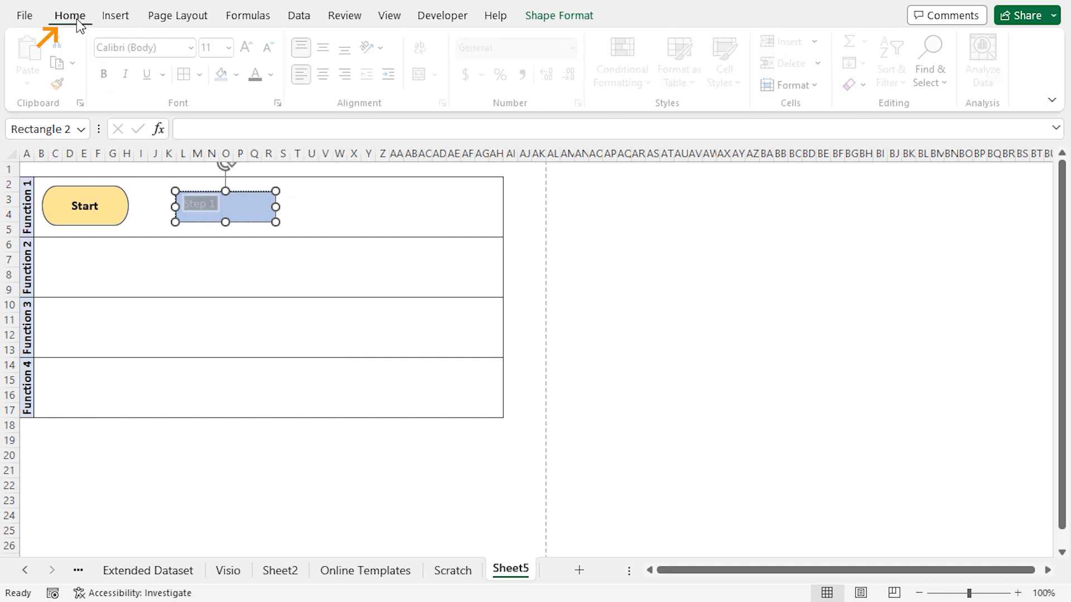
pyautogui.click(329, 77)
pyautogui.click(329, 49)
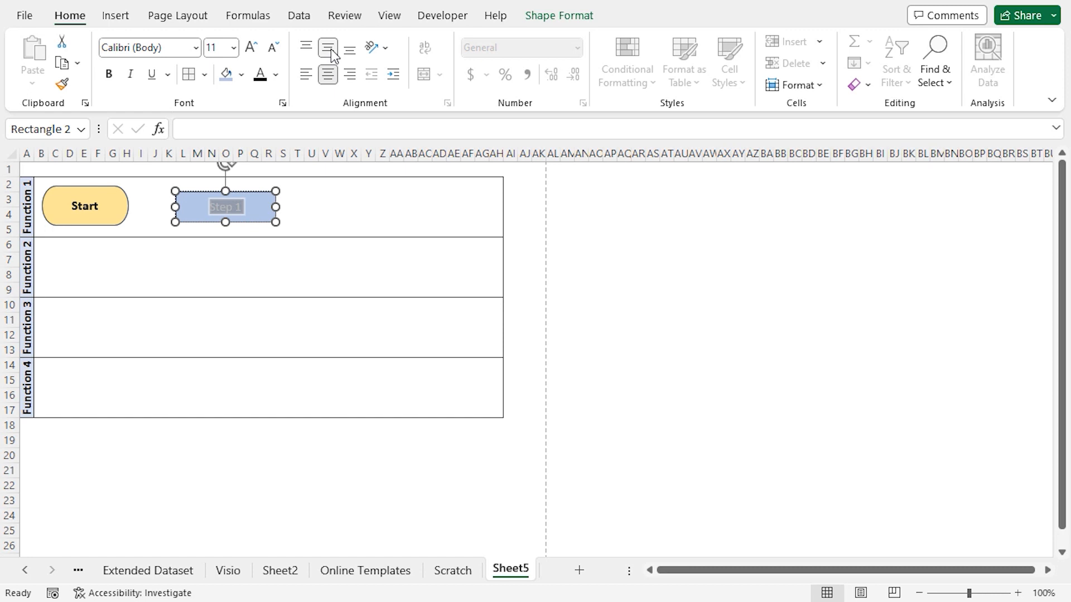
# Format the "Step 1" text as black, bold, size 12.
pyautogui.click(276, 74)
pyautogui.click(275, 142)
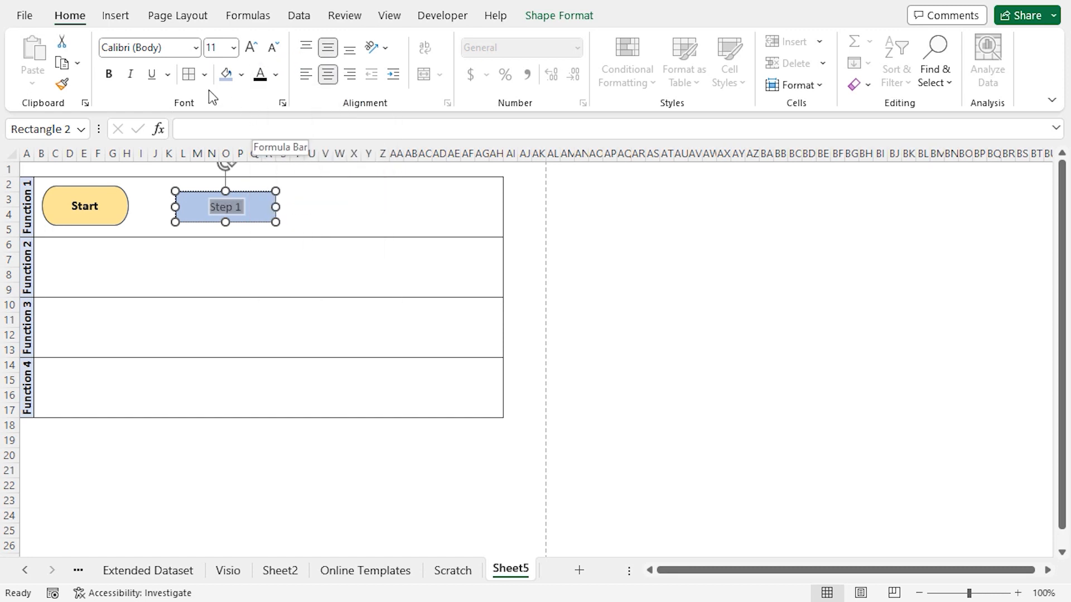
pyautogui.click(111, 74)
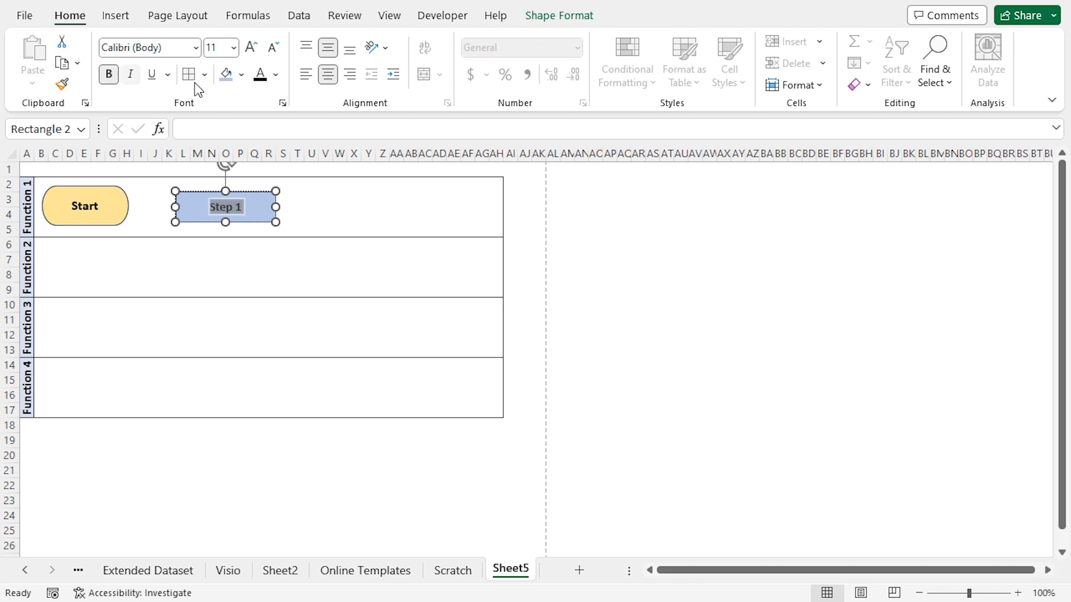
pyautogui.click(252, 49)
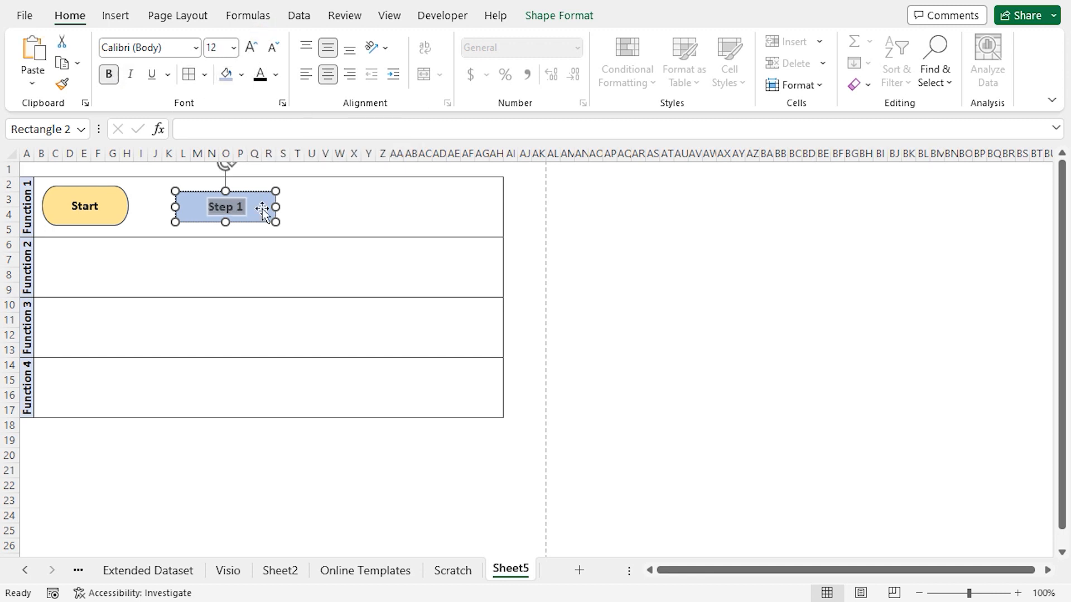
# Duplicate the Step 1 rectangle and place the copy level with it, starting around column V in the Function 1 lane.
pyautogui.click(262, 209)
pyautogui.hotkey('ctrl', 'c')
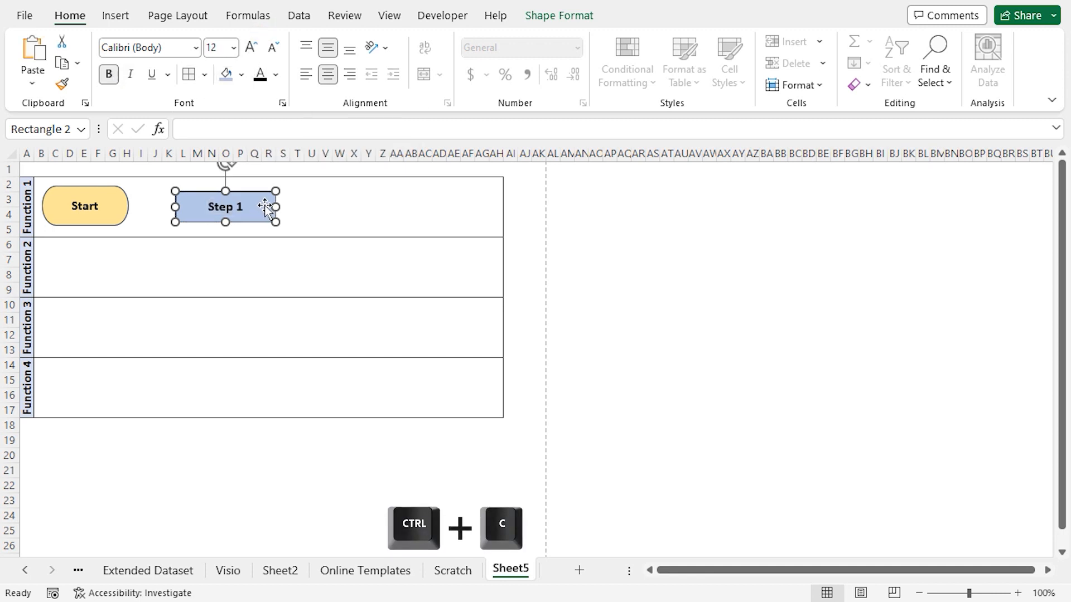
pyautogui.hotkey('ctrl', 'v')
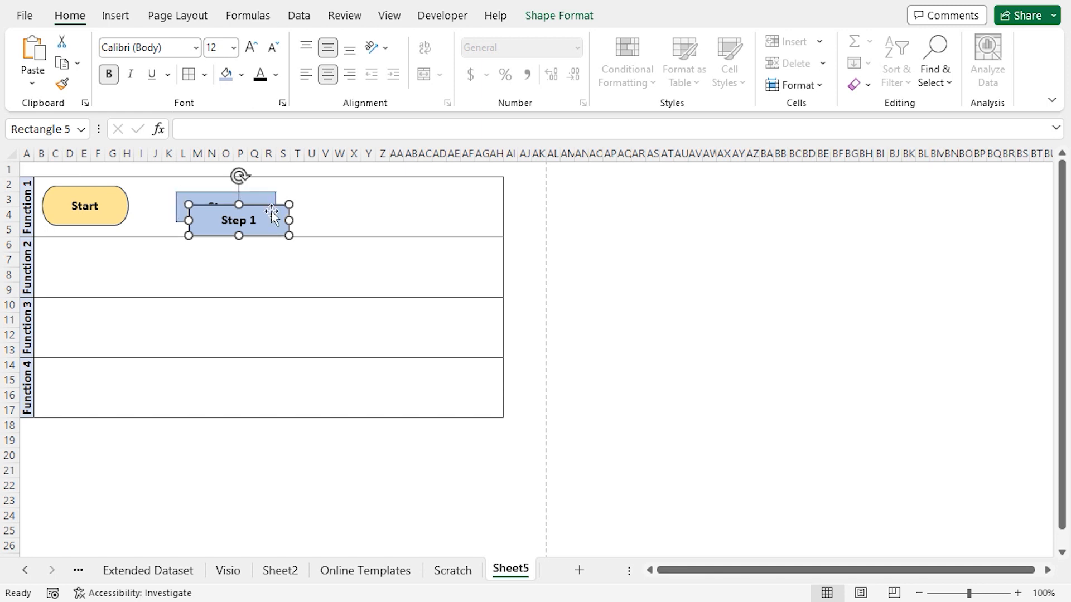
pyautogui.moveTo(272, 211); pyautogui.dragTo(277, 211)
pyautogui.press('alt')
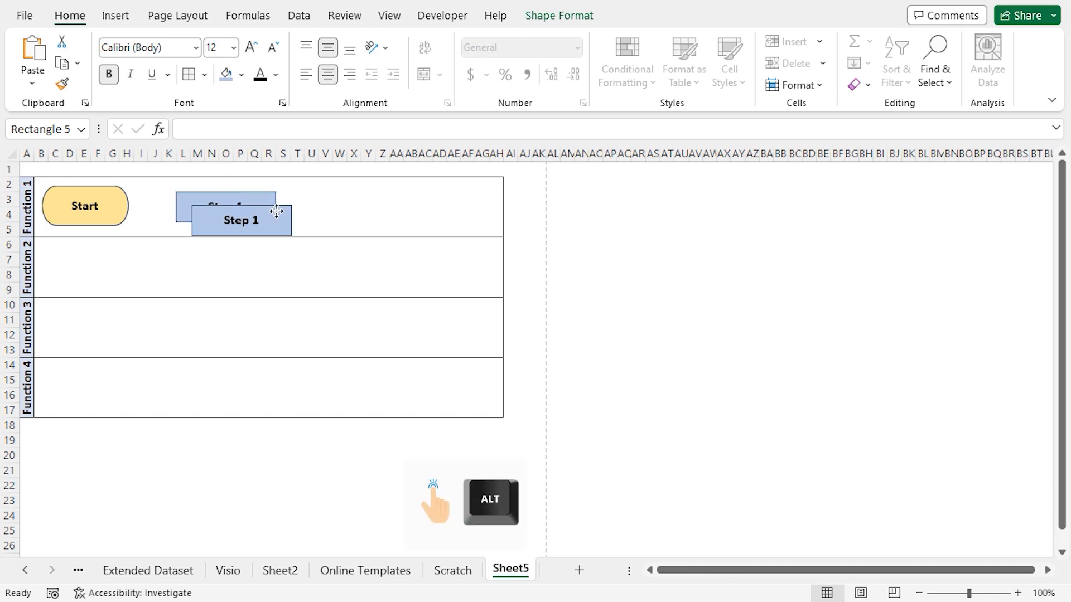
pyautogui.moveTo(277, 211); pyautogui.dragTo(390, 199)
pyautogui.press('alt')
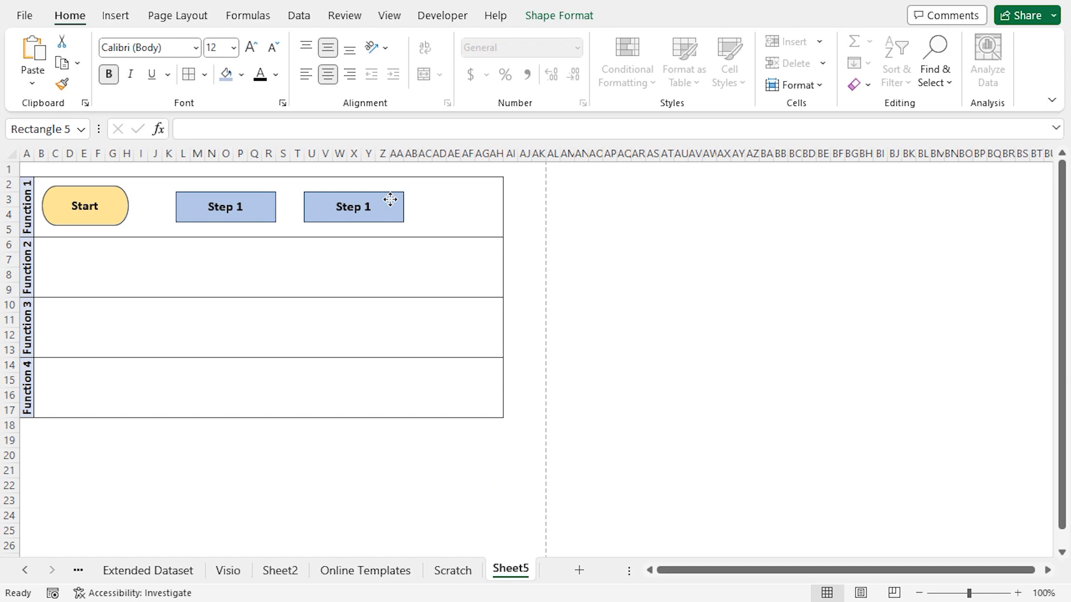
pyautogui.moveTo(393, 199); pyautogui.dragTo(406, 202)
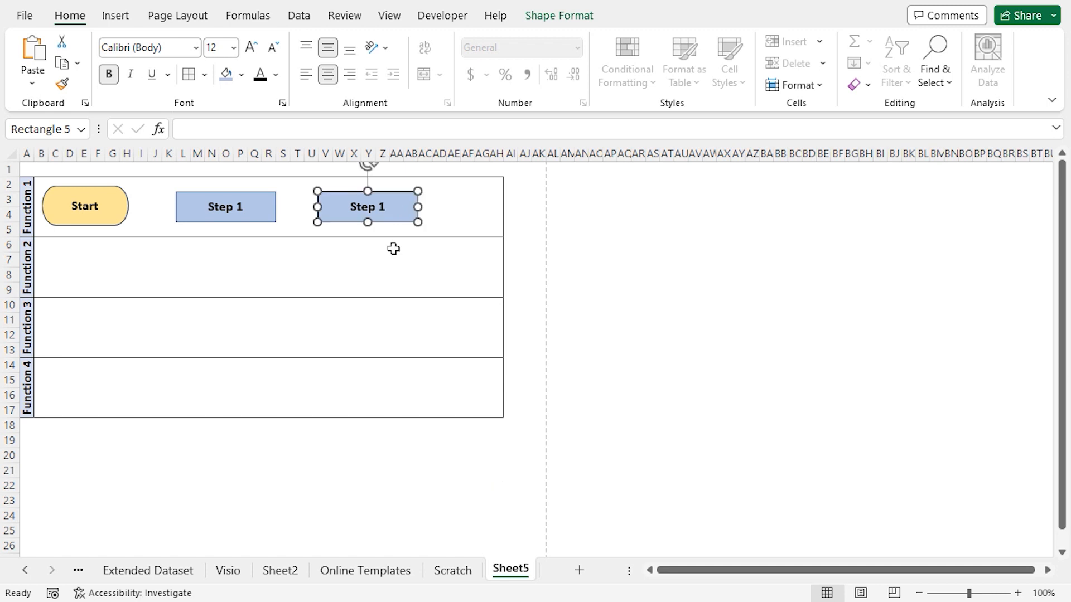
# Paste two more Step 1 rectangles and place them directly below the second one, in the Function 2 and Function 3 lanes.
pyautogui.hotkey('ctrl', 'v')
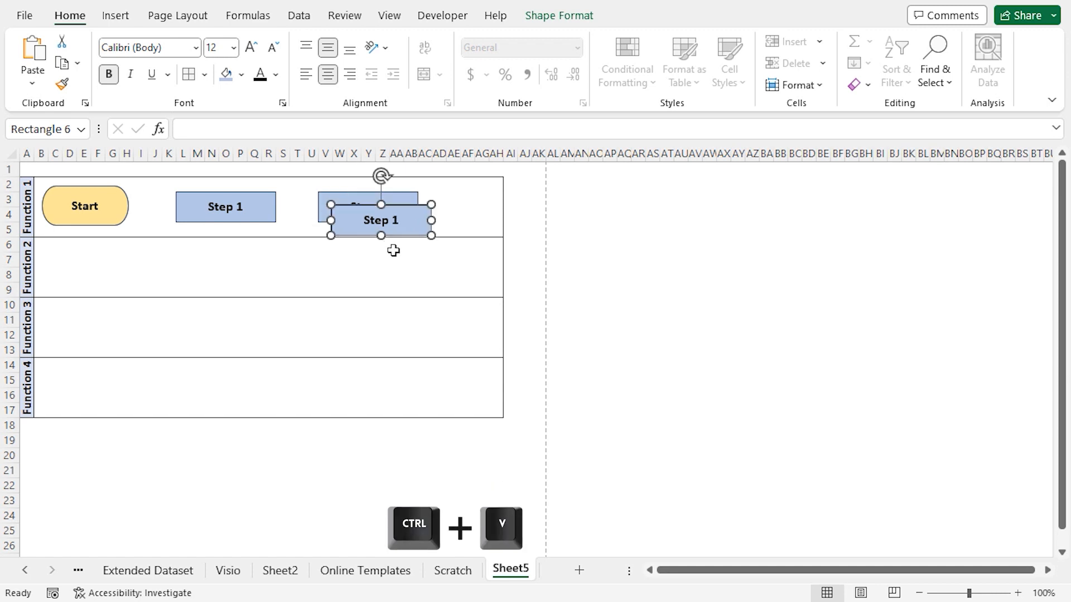
pyautogui.press('alt')
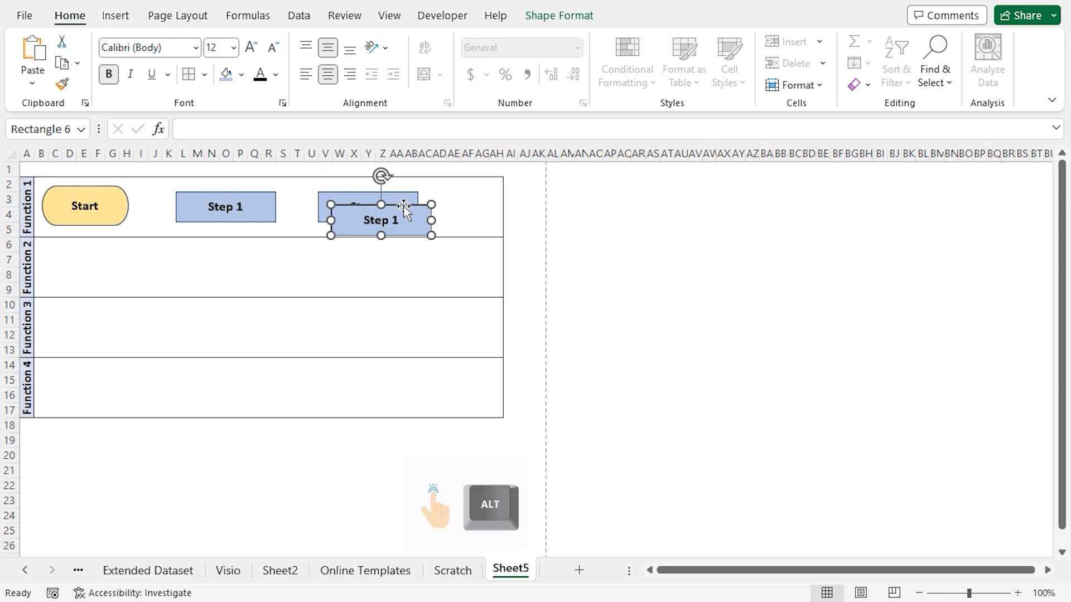
pyautogui.moveTo(404, 210); pyautogui.dragTo(393, 250)
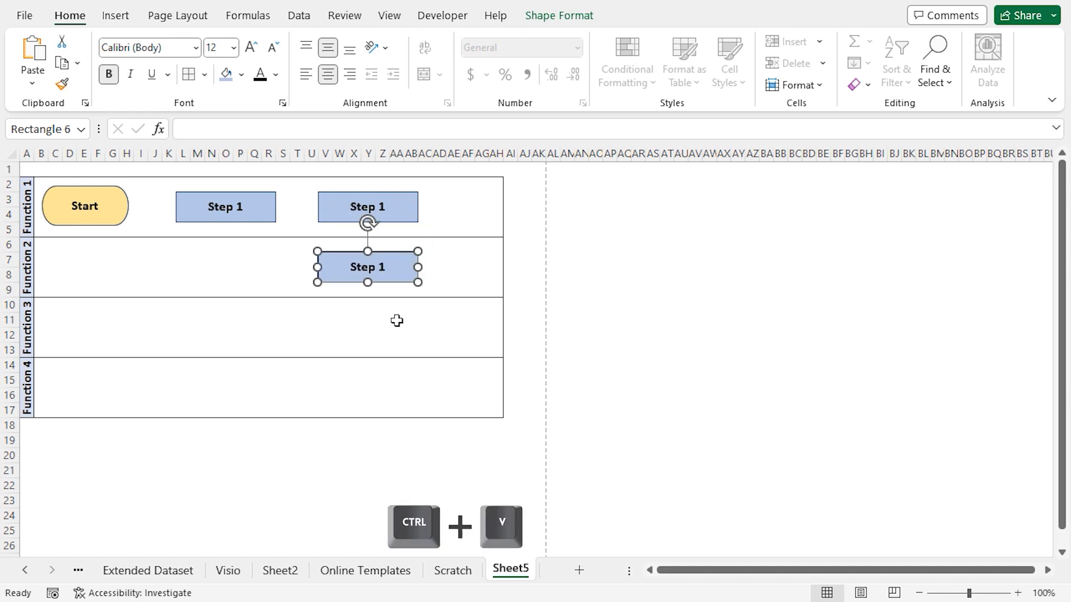
pyautogui.hotkey('ctrl', 'v')
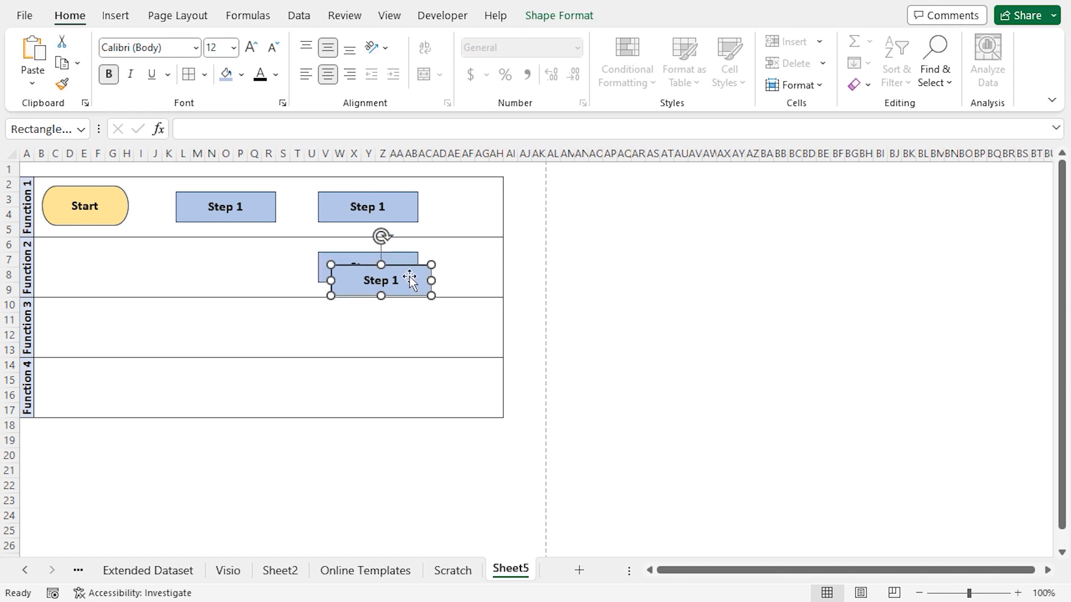
pyautogui.moveTo(410, 279); pyautogui.dragTo(394, 323)
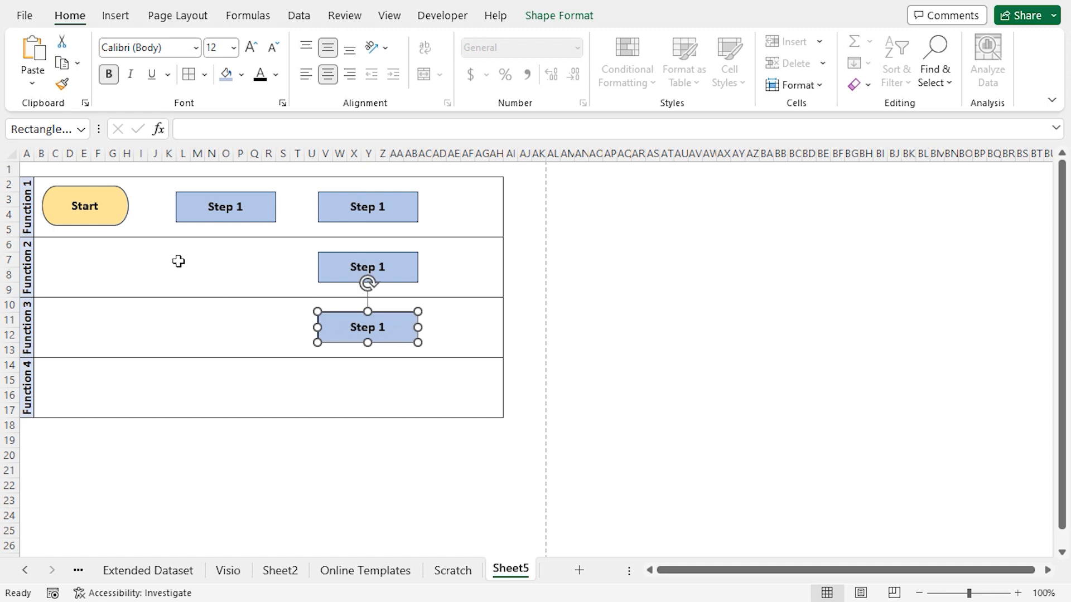
# Duplicate the Start terminator into the Function 4 lane below the rectangles and relabel the copy "End".
pyautogui.click(127, 217)
pyautogui.hotkey('ctrl', 'c')
pyautogui.hotkey('ctrl', 'v')
pyautogui.moveTo(119, 211); pyautogui.dragTo(385, 379)
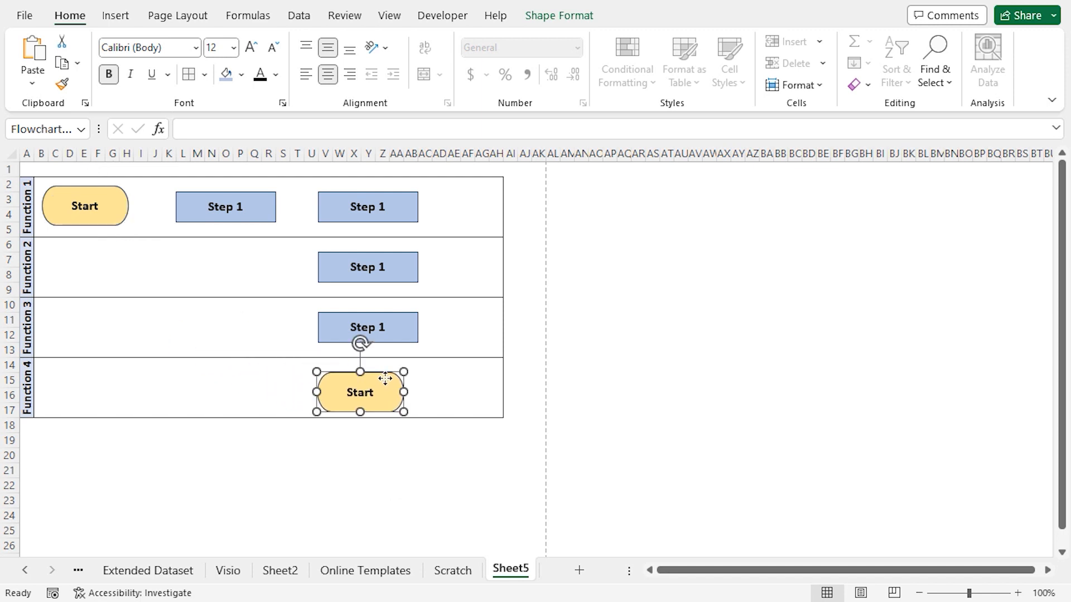
pyautogui.doubleClick(374, 392)
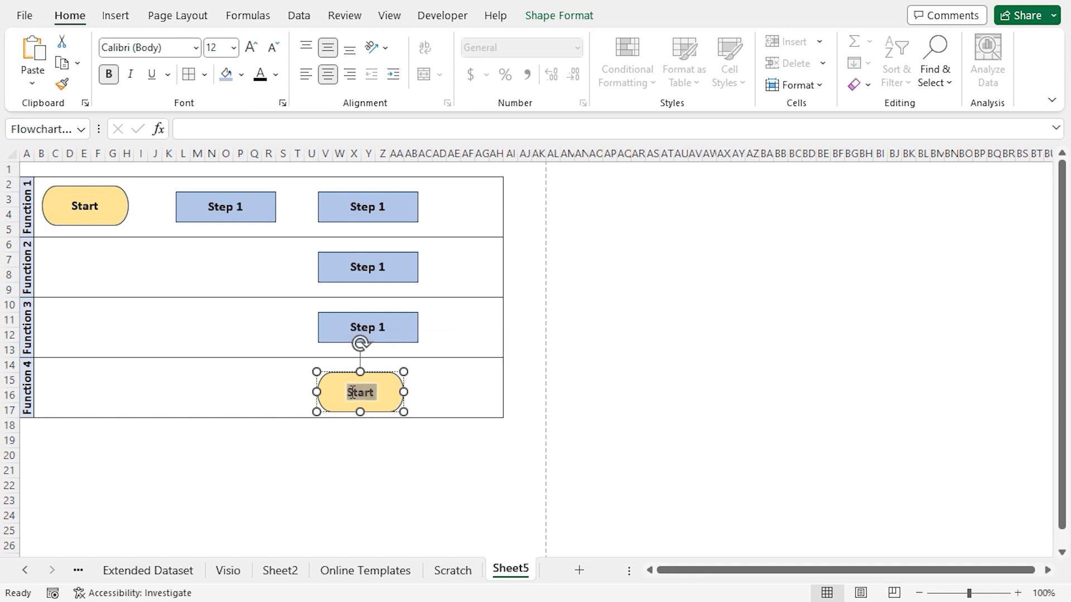
pyautogui.write('End')
# Renumber the copied rectangles as Step 4 in Function 3, Step 3 in Function 2 and Step 2 in Function 1.
pyautogui.click(401, 334)
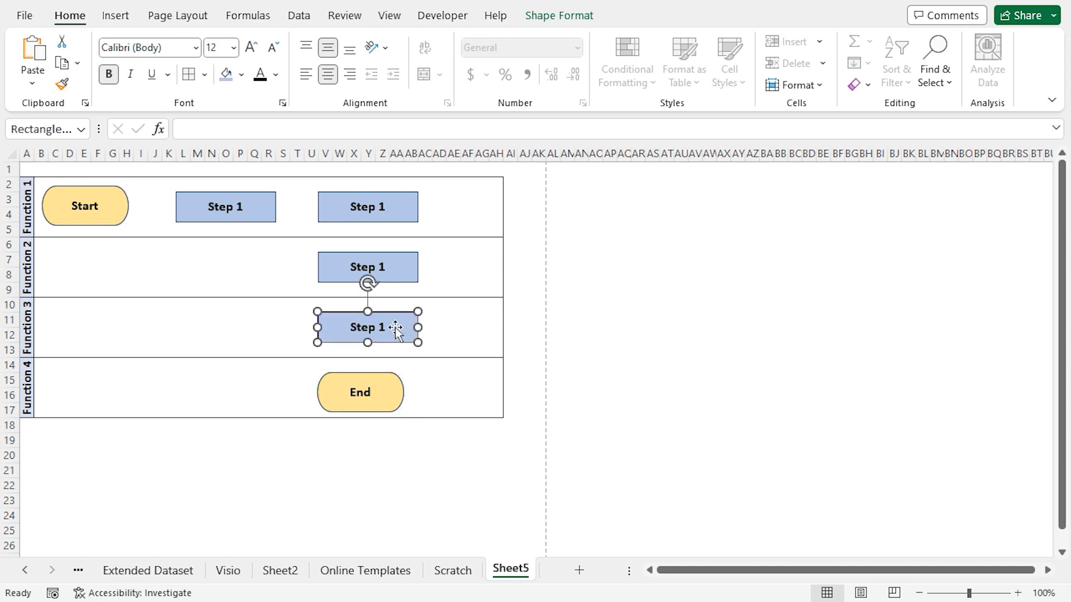
pyautogui.doubleClick(382, 327)
pyautogui.write('4')
pyautogui.click(385, 270)
pyautogui.doubleClick(383, 269)
pyautogui.write('3')
pyautogui.click(390, 215)
pyautogui.doubleClick(382, 208)
pyautogui.write('2')
pyautogui.press('Escape')
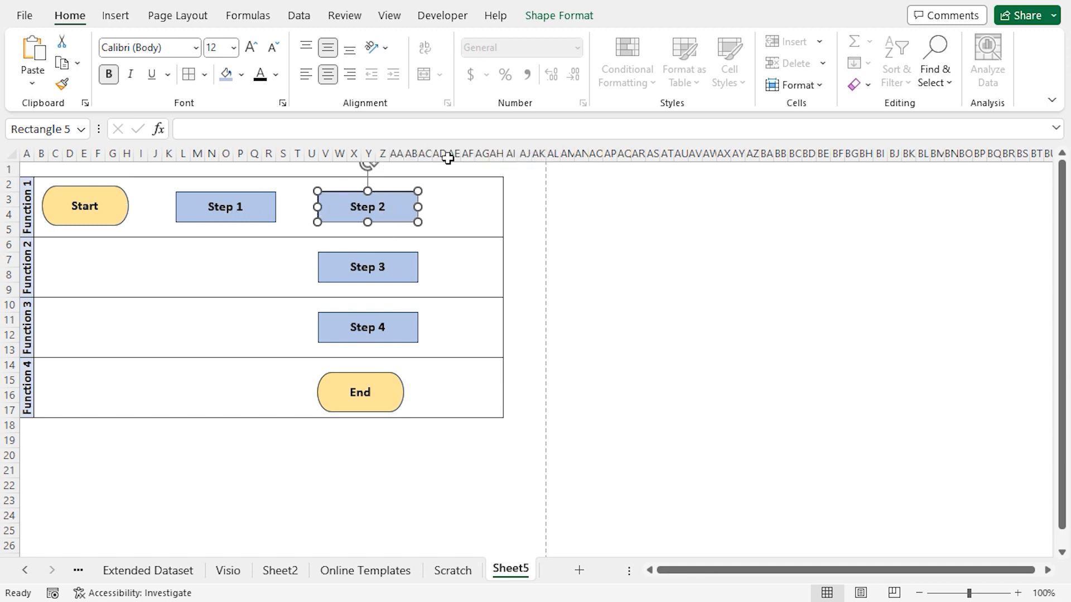
# Draw a straight arrow from Start to Step 1 and nudge the Start shape to level the arrow.
pyautogui.click(573, 26)
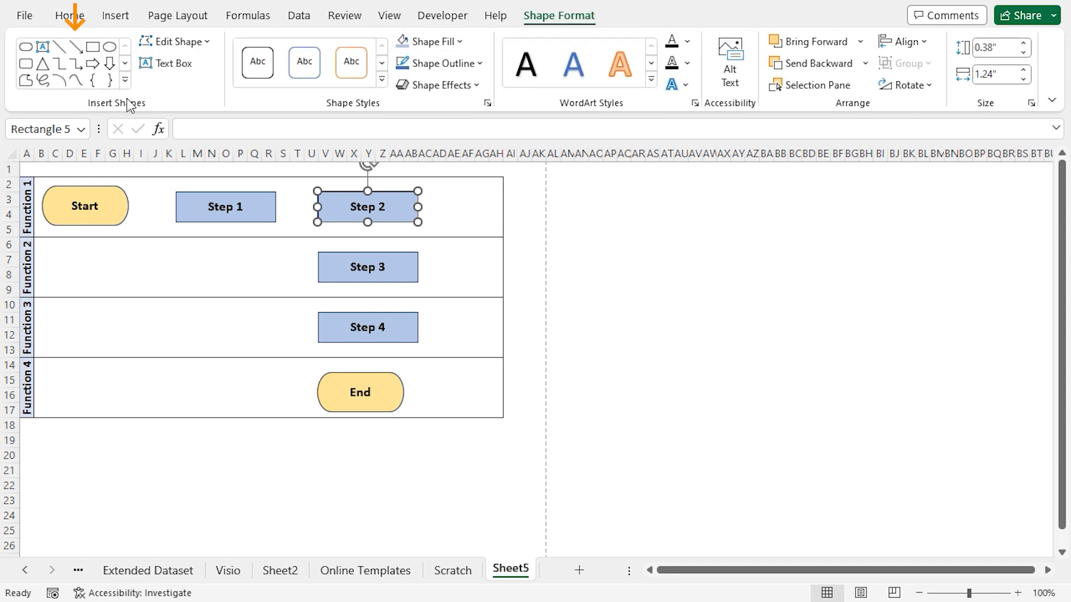
pyautogui.click(77, 48)
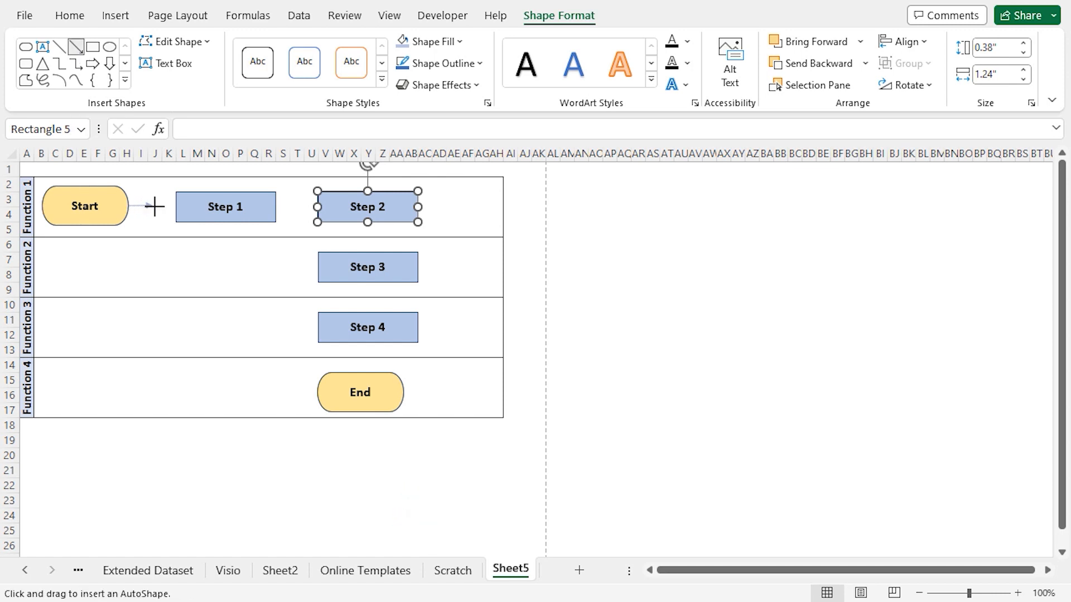
pyautogui.moveTo(162, 207)
pyautogui.mouseDown()
pyautogui.moveTo(176, 207)
pyautogui.moveTo(123, 222)
pyautogui.mouseUp()
pyautogui.click(124, 218)
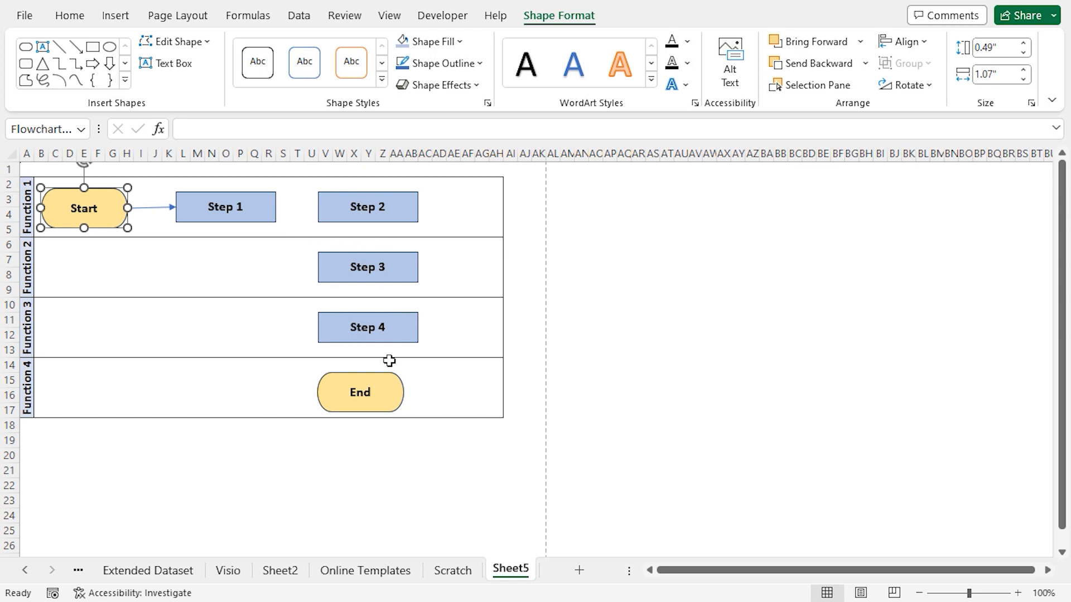
# Connect Step 1 through Steps 2, 3 and 4 to End with straight arrows, centring the End shape under Step 4.
pyautogui.click(77, 47)
pyautogui.moveTo(276, 206)
pyautogui.mouseDown()
pyautogui.moveTo(320, 206)
pyautogui.moveTo(369, 254)
pyautogui.mouseUp()
pyautogui.moveTo(369, 282); pyautogui.dragTo(360, 372)
pyautogui.click(75, 46)
pyautogui.moveTo(381, 373); pyautogui.dragTo(389, 373)
pyautogui.press('Escape')
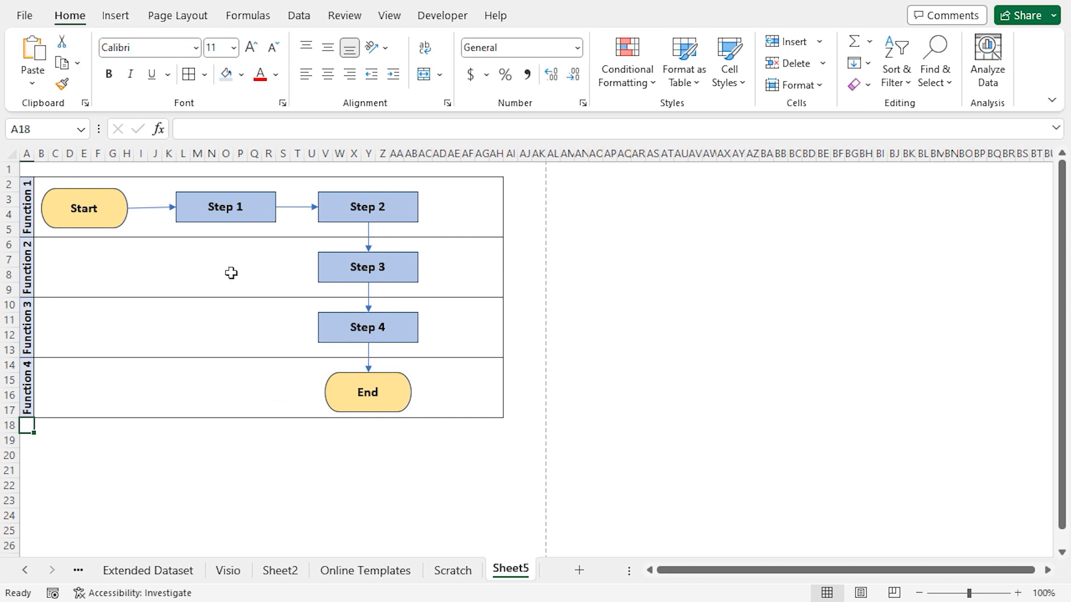